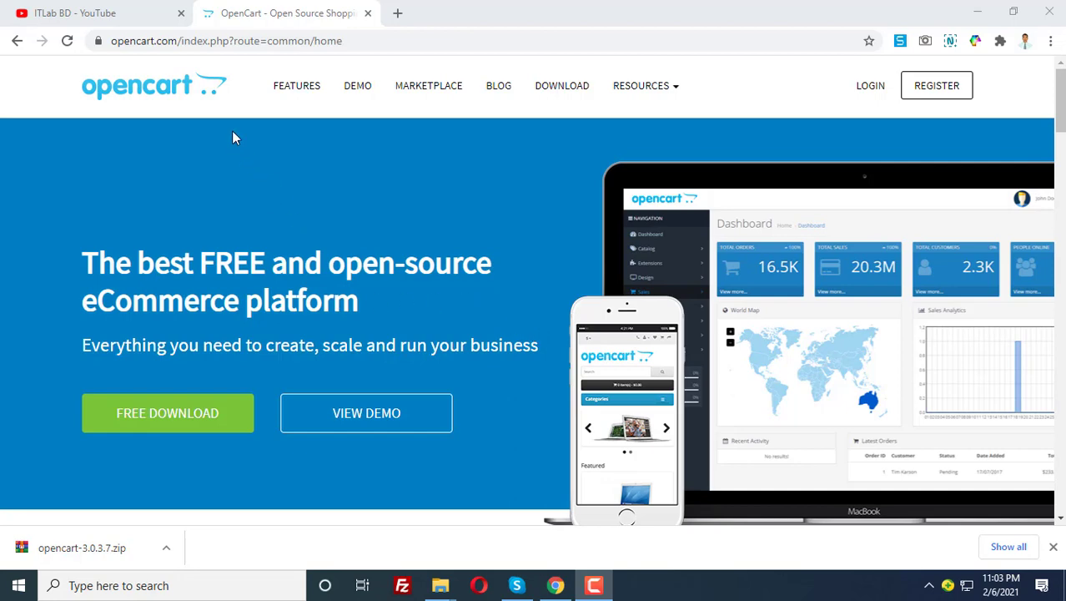
Check the opencart.com address, then go to the DOWNLOAD page offering OpenCart 3.0.3.7
{"action": "left_click_drag", "start_coordinate": [148, 40], "coordinate": [299, 55]}
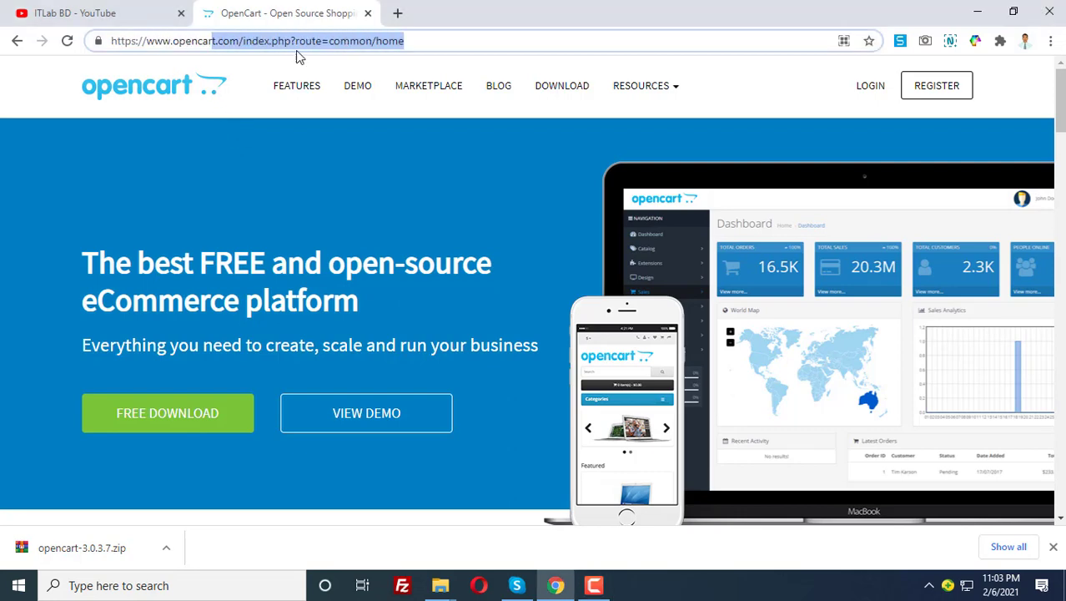
{"action": "left_click", "coordinate": [179, 40]}
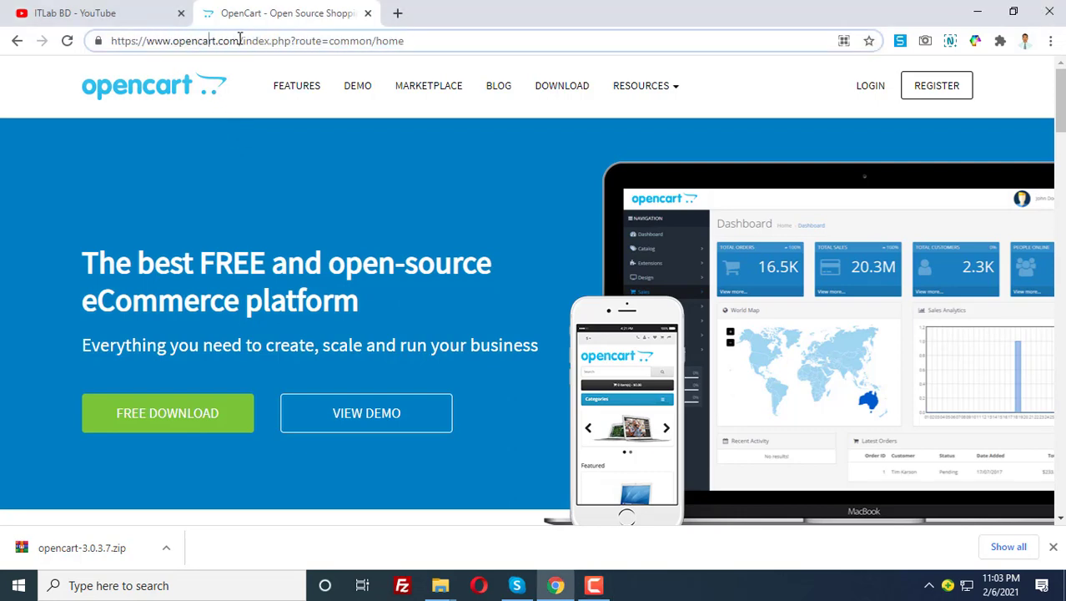
{"action": "left_click_drag", "start_coordinate": [240, 40], "coordinate": [111, 40]}
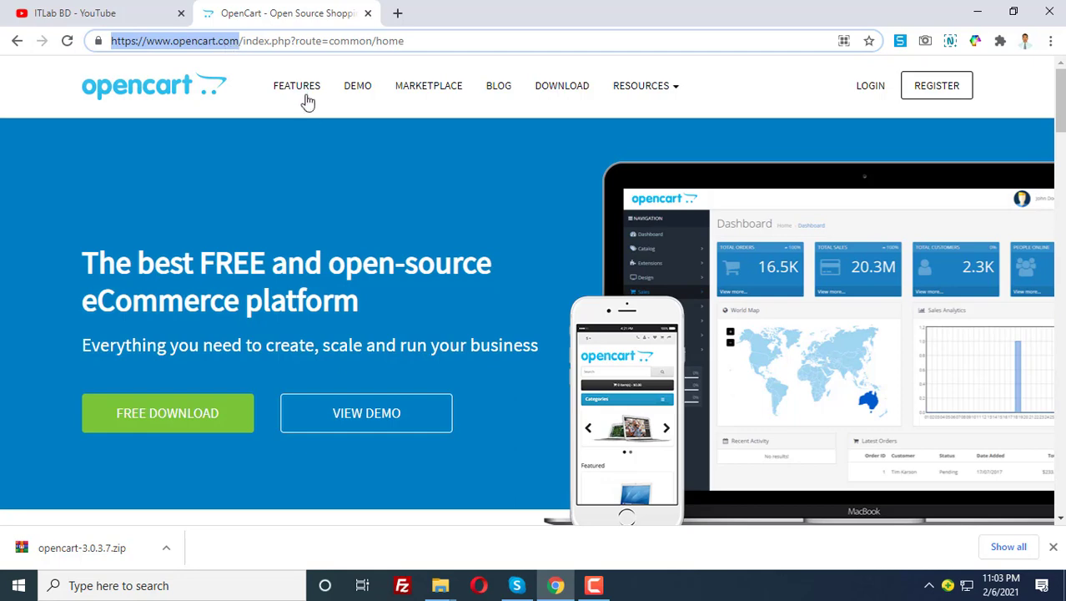
{"action": "left_click", "coordinate": [560, 86]}
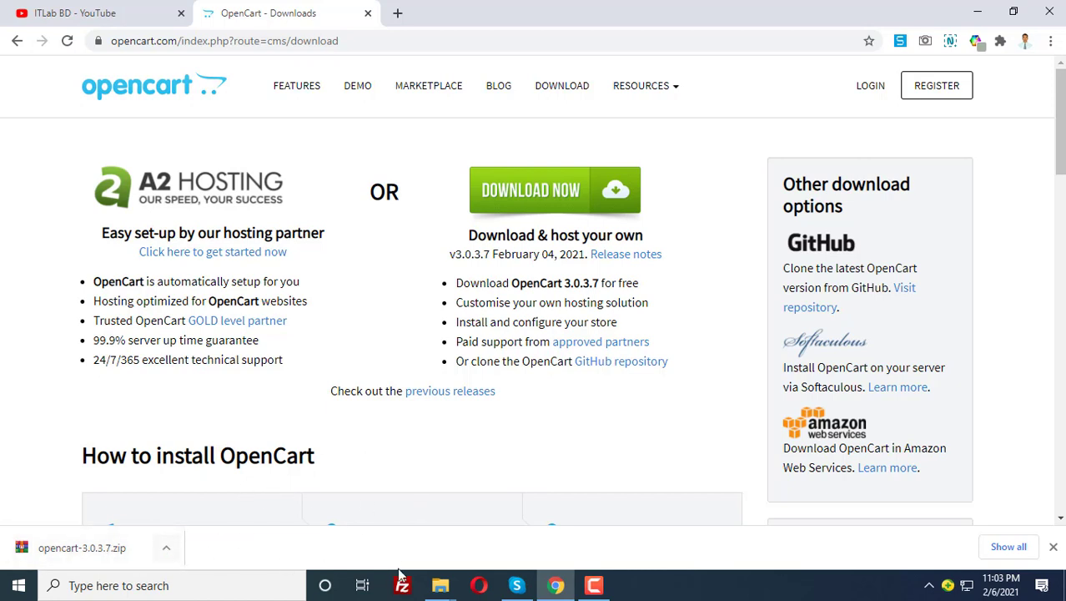
In File Explorer, open the extracted opencart-3.0.3.7 folder and look inside its upload folder
{"action": "mouse_move", "coordinate": [441, 585]}
{"action": "left_click", "coordinate": [494, 520]}
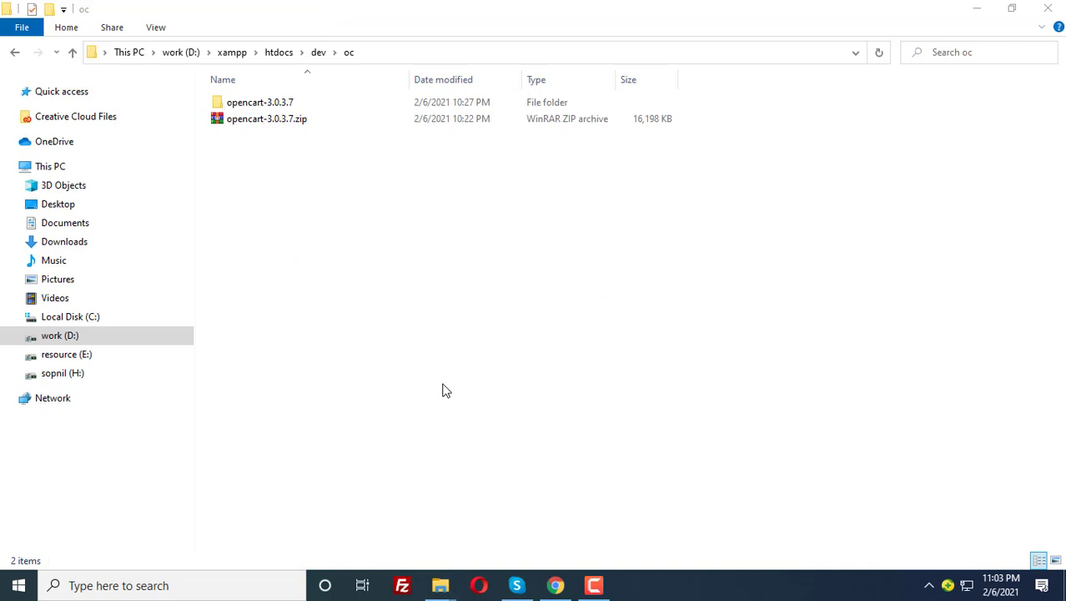
{"action": "double_click", "coordinate": [255, 102]}
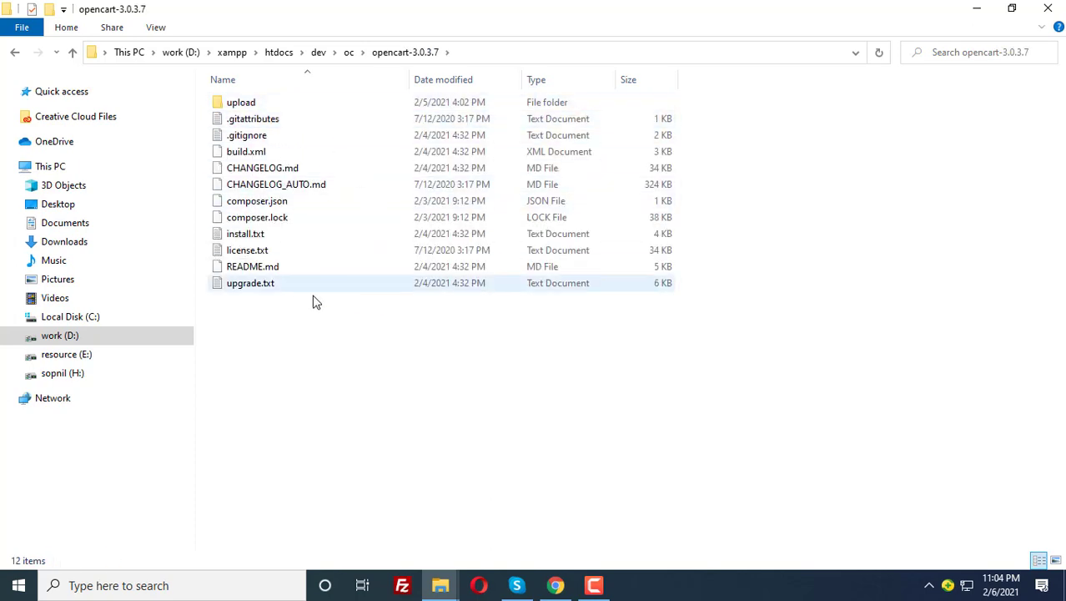
{"action": "left_click", "coordinate": [349, 52]}
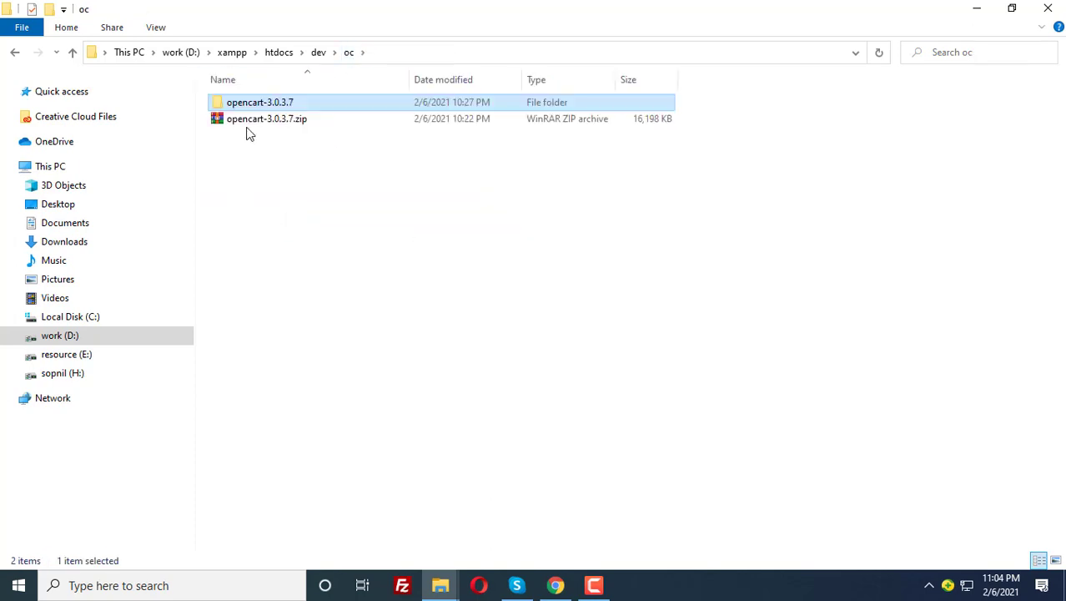
{"action": "double_click", "coordinate": [259, 103]}
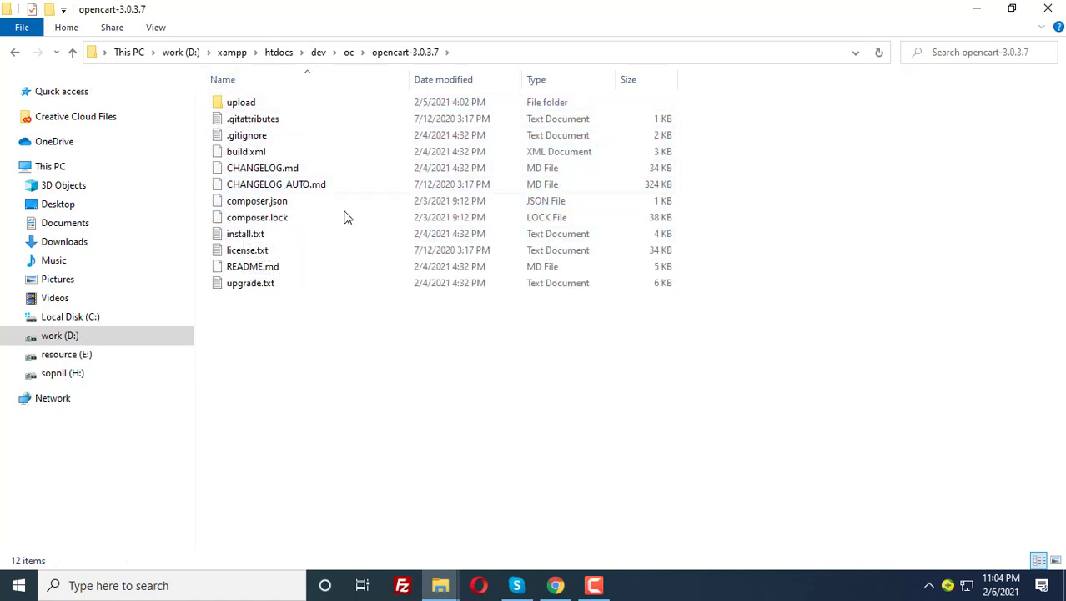
{"action": "double_click", "coordinate": [240, 104]}
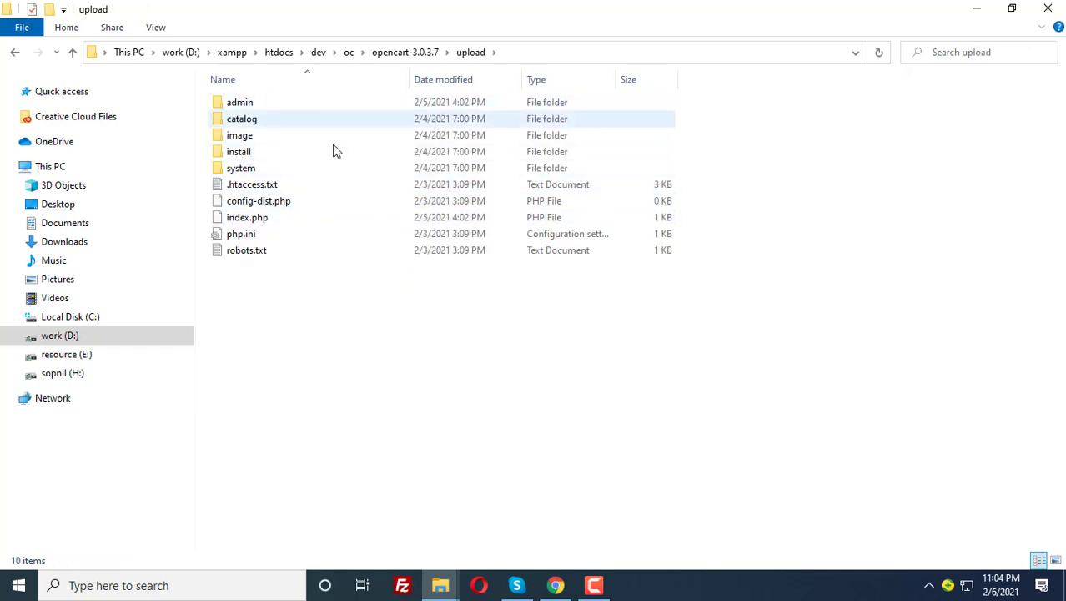
{"action": "key", "text": "BackSpace"}
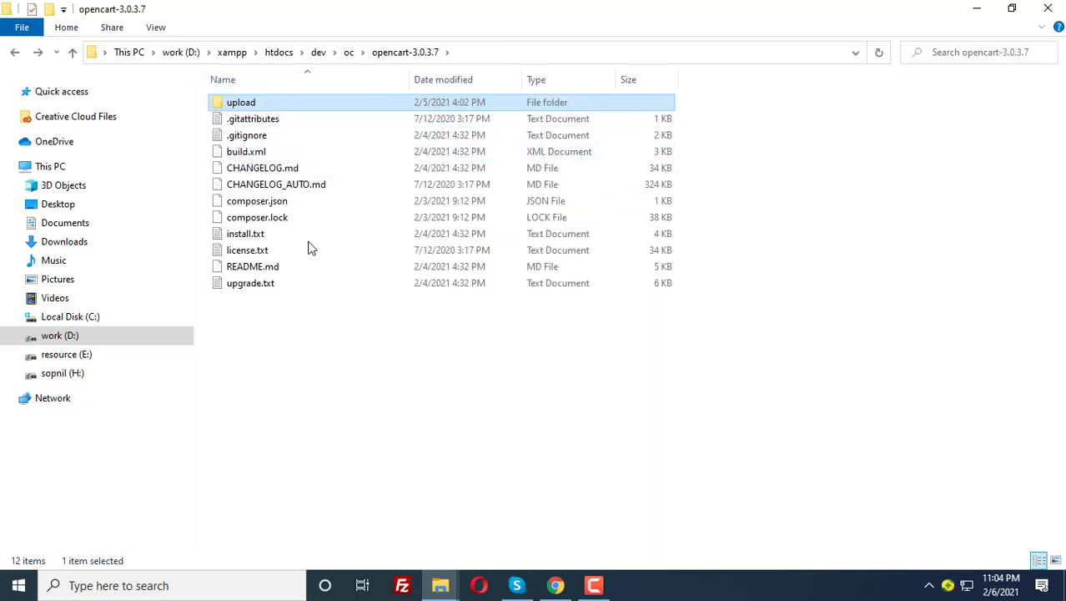
Delete the loose files from .gitattributes to upgrade.txt, leaving only upload, and return to oc
{"action": "left_click_drag", "start_coordinate": [314, 320], "coordinate": [247, 127]}
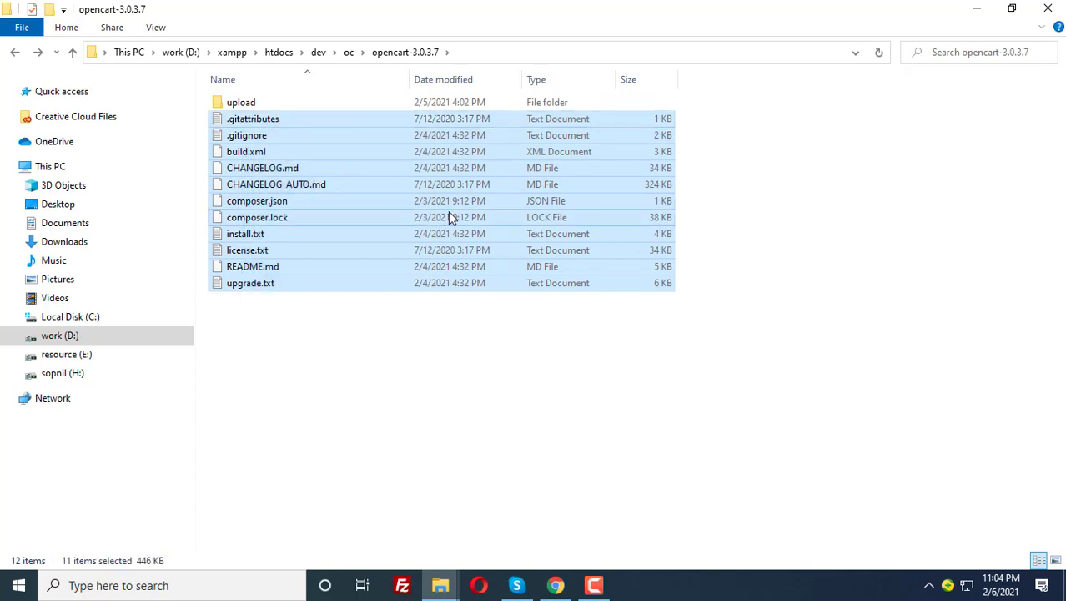
{"action": "key", "text": "Delete"}
{"action": "left_click", "coordinate": [360, 55]}
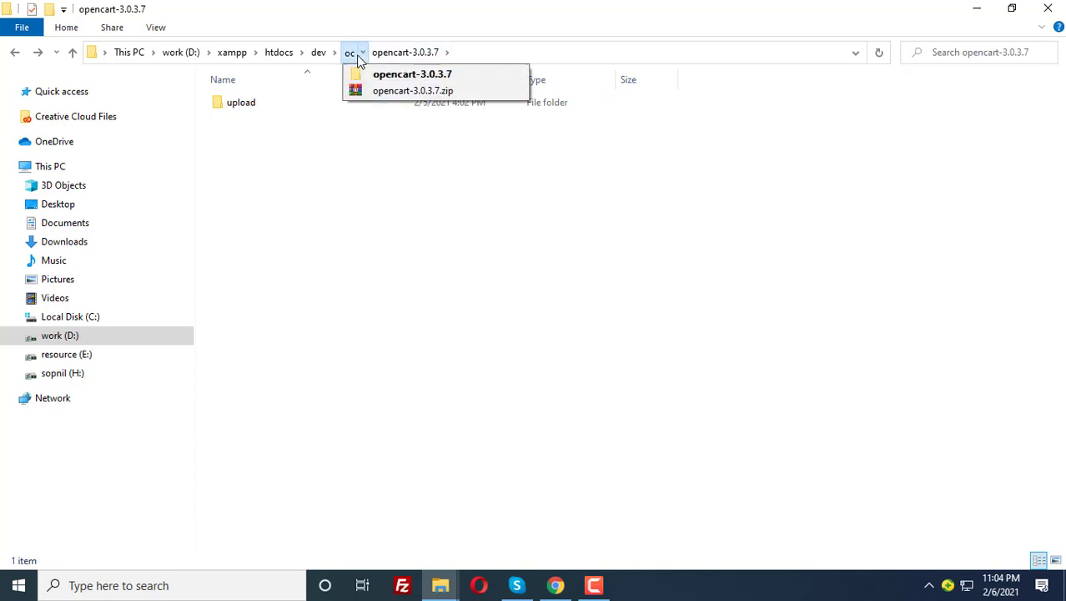
{"action": "left_click", "coordinate": [351, 55]}
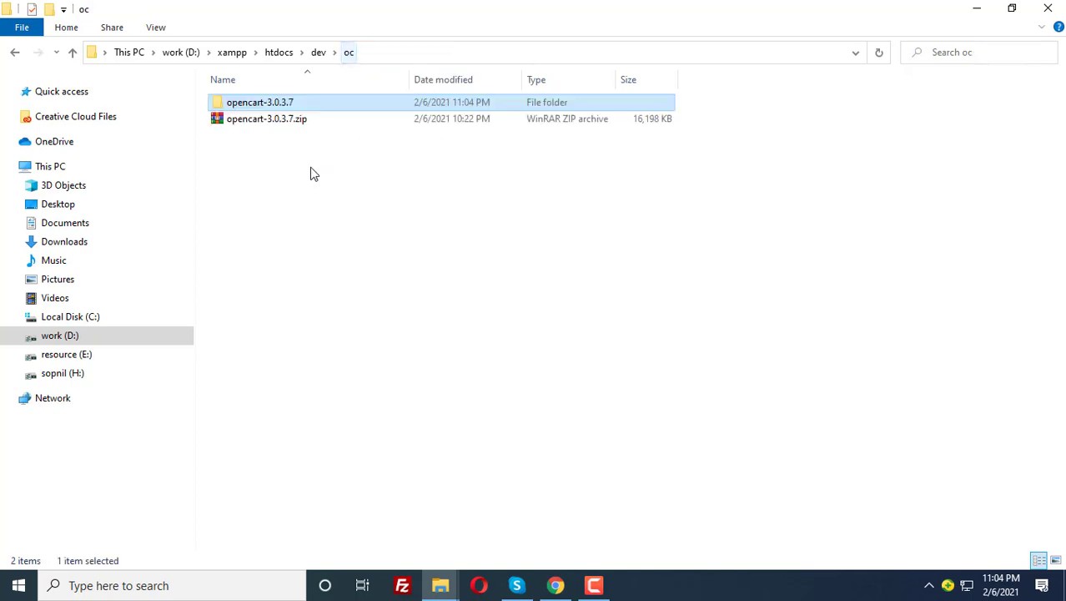
{"action": "double_click", "coordinate": [258, 107]}
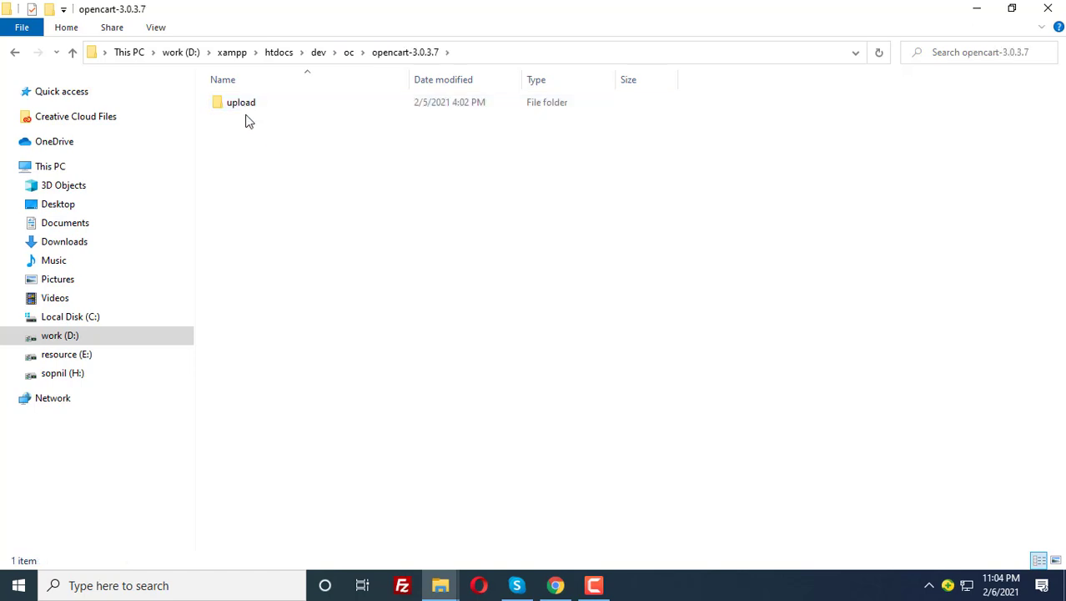
{"action": "left_click", "coordinate": [348, 54]}
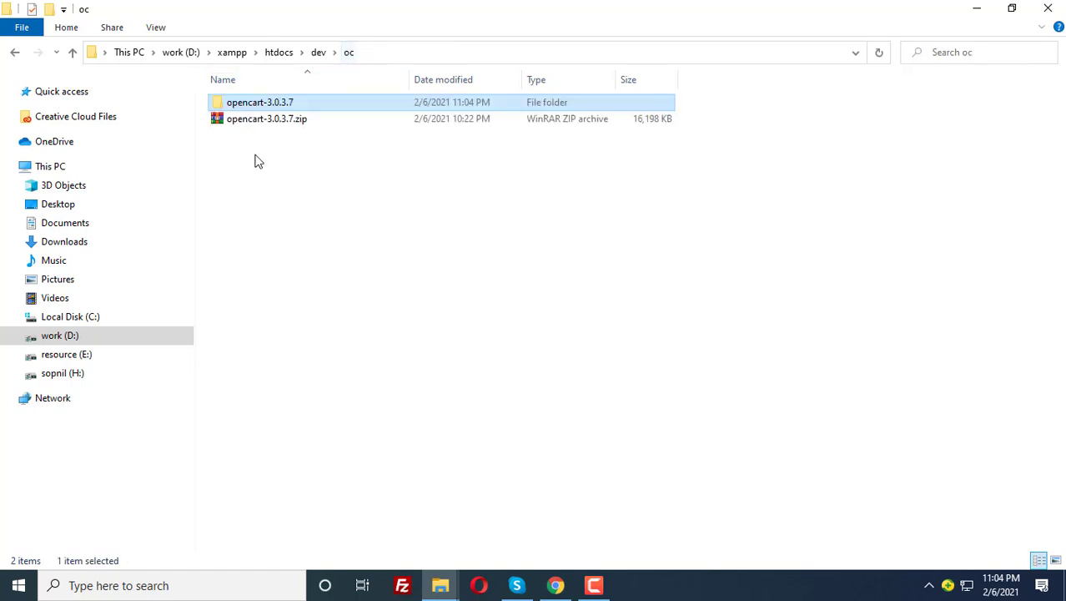
{"action": "left_click", "coordinate": [273, 107]}
Rename the opencart-3.0.3.7 folder to 3.0.3.7
{"action": "left_click_drag", "start_coordinate": [269, 103], "coordinate": [202, 102]}
{"action": "key", "text": "BackSpace"}
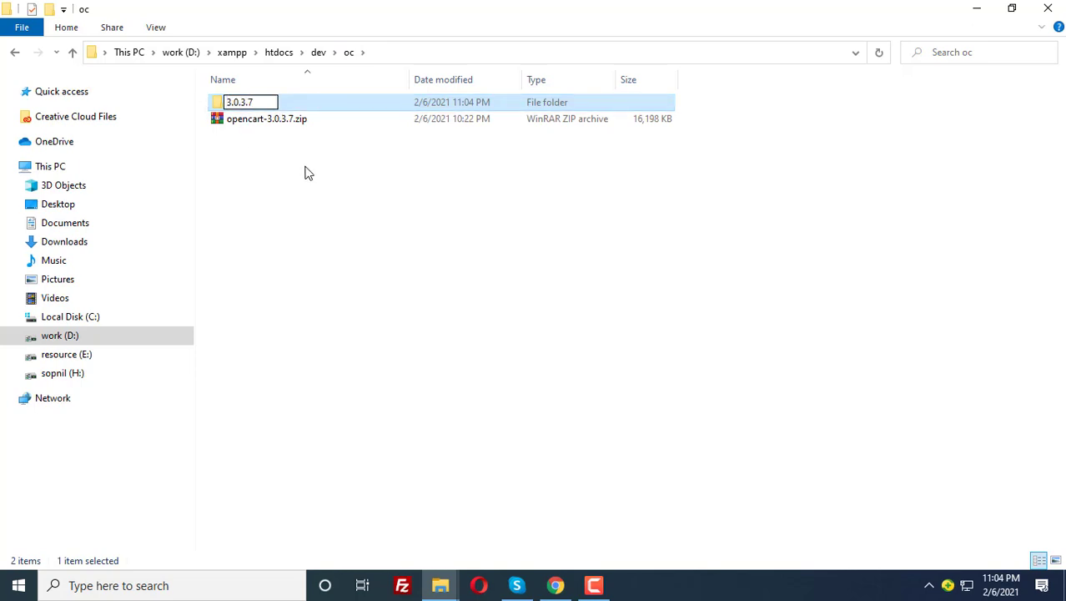
{"action": "left_click", "coordinate": [262, 152]}
Move the upload folder's 10 items up into 3.0.3.7 and delete the emptied upload folder
{"action": "double_click", "coordinate": [239, 106]}
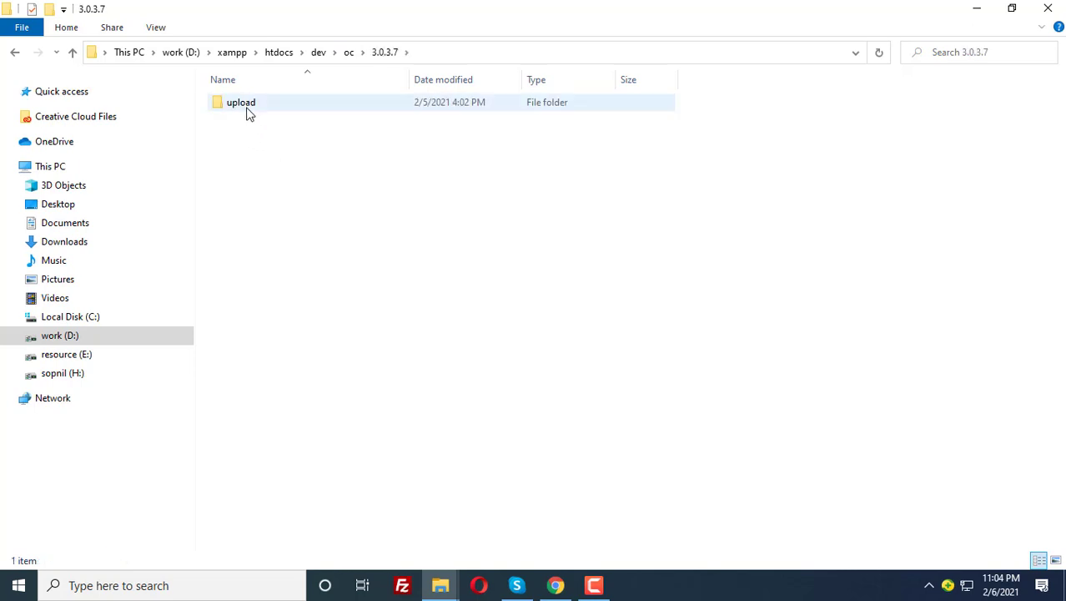
{"action": "double_click", "coordinate": [247, 106]}
{"action": "key", "text": "ctrl+a"}
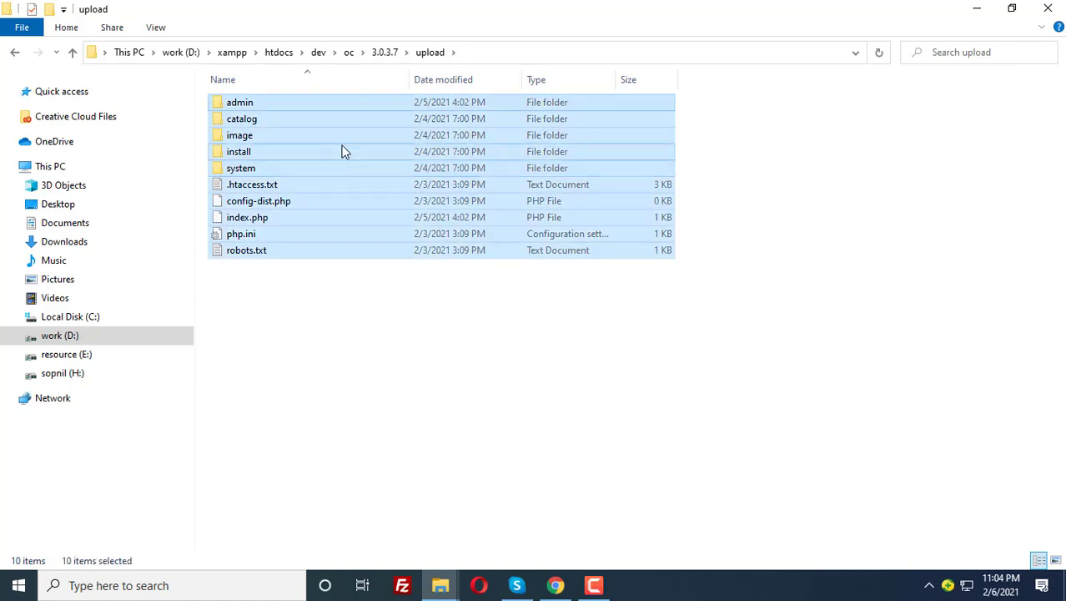
{"action": "left_click", "coordinate": [384, 52]}
{"action": "left_click", "coordinate": [325, 200]}
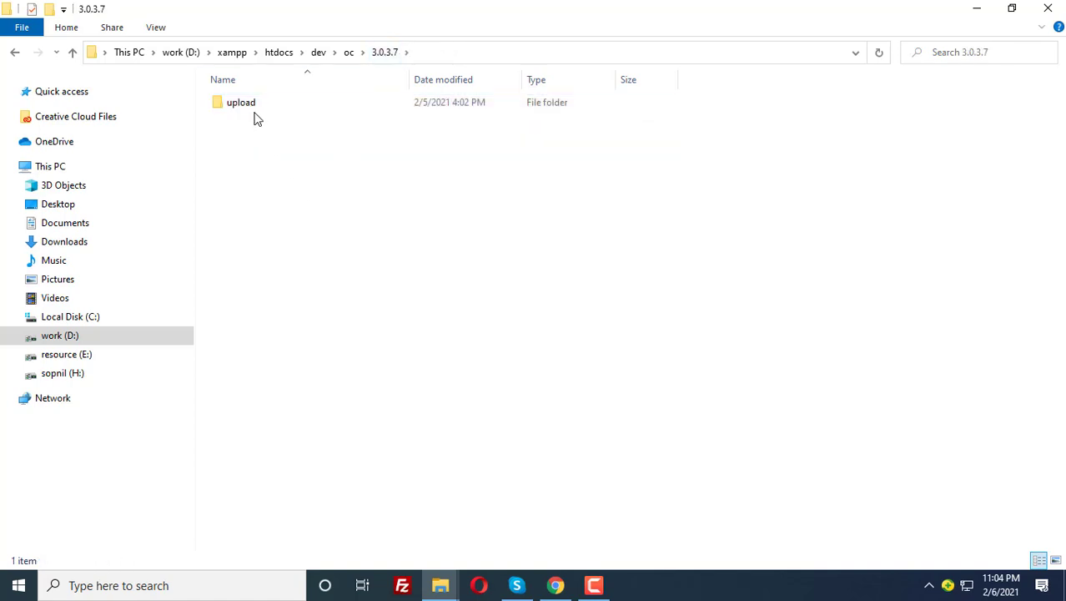
{"action": "key", "text": "ctrl+v"}
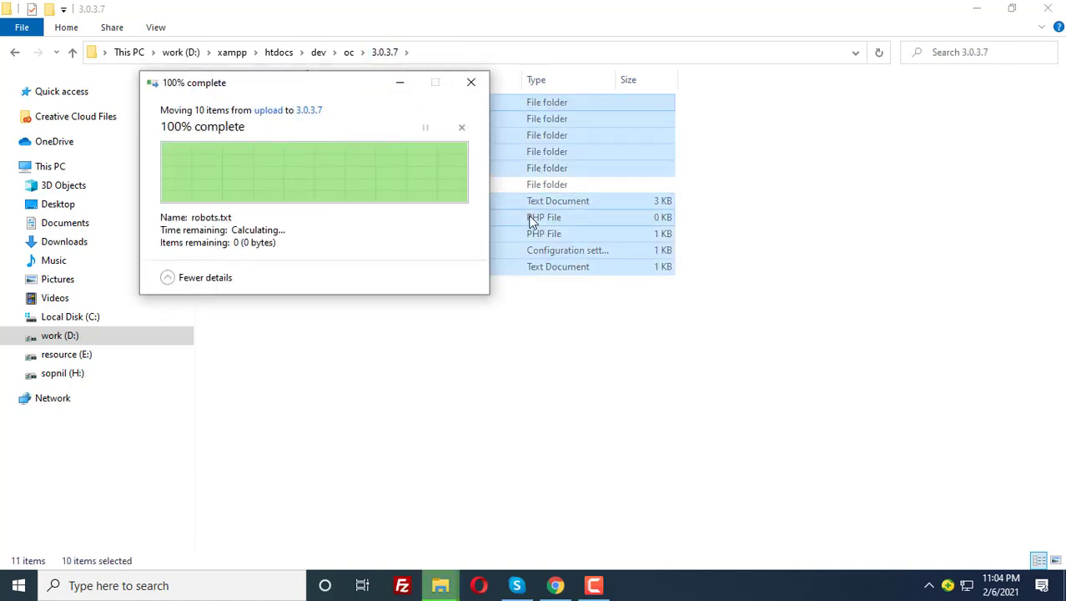
{"action": "left_click", "coordinate": [252, 187]}
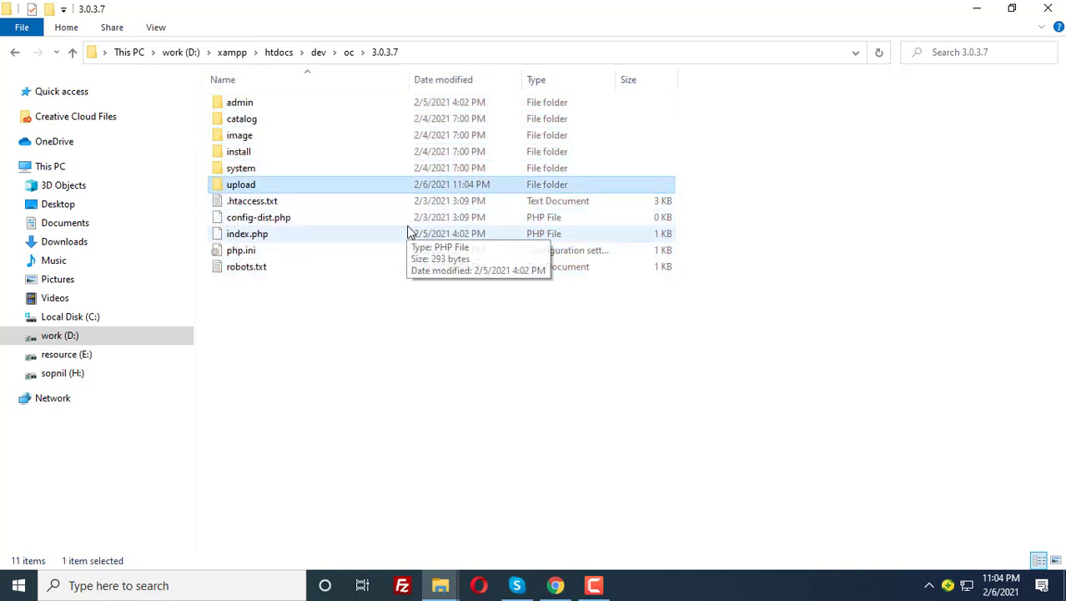
{"action": "key", "text": "Delete"}
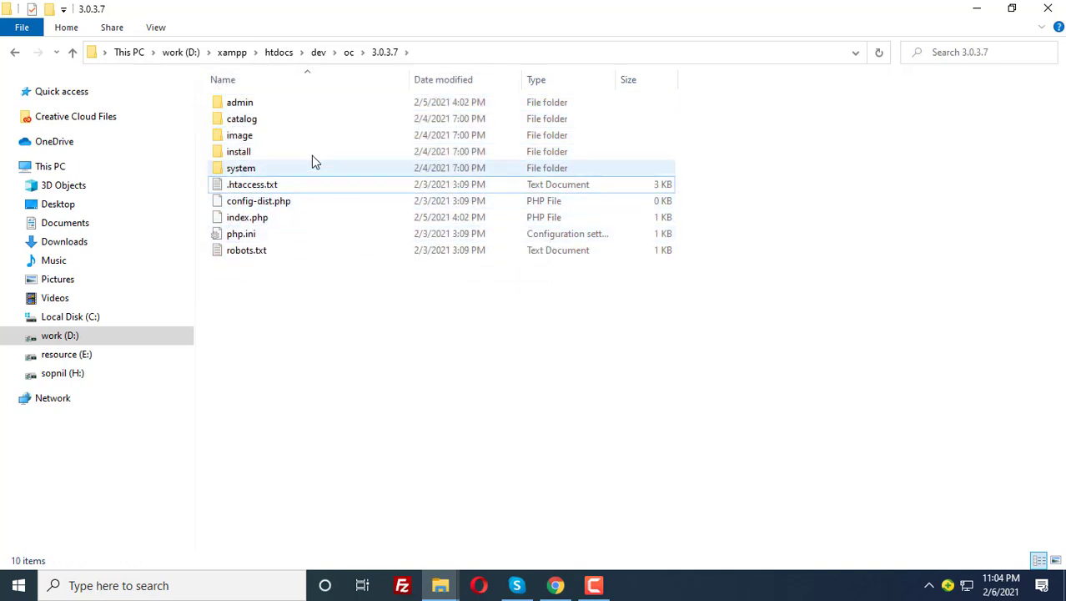
{"action": "left_click", "coordinate": [555, 584]}
In a new tab, browse localhost to dev/oc/3.0.3.7 to launch the OpenCart installer
{"action": "left_click", "coordinate": [397, 12]}
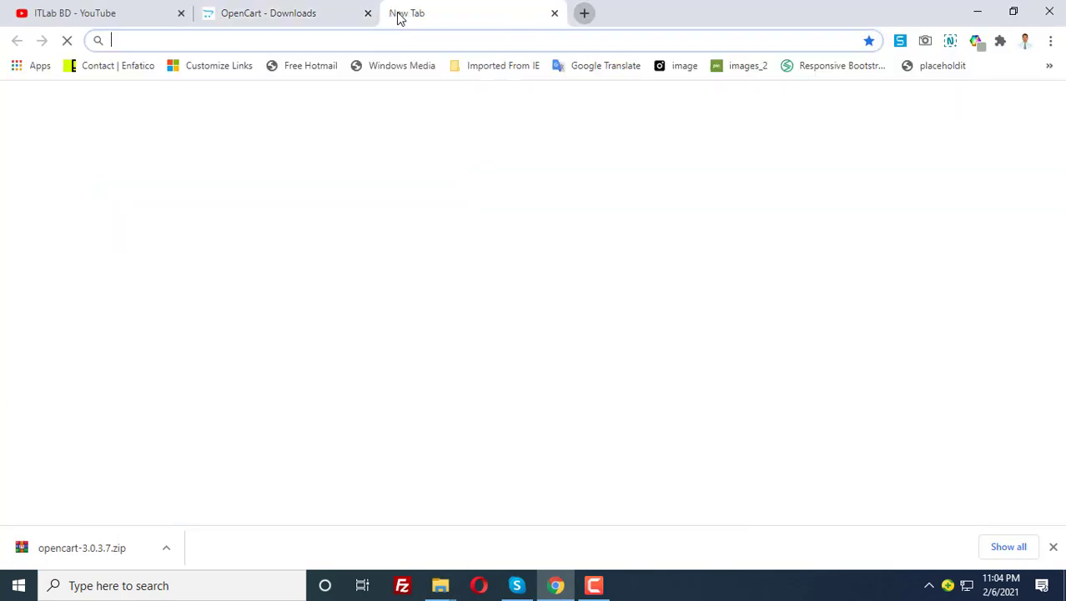
{"action": "type", "text": "lo"}
{"action": "key", "text": "Return"}
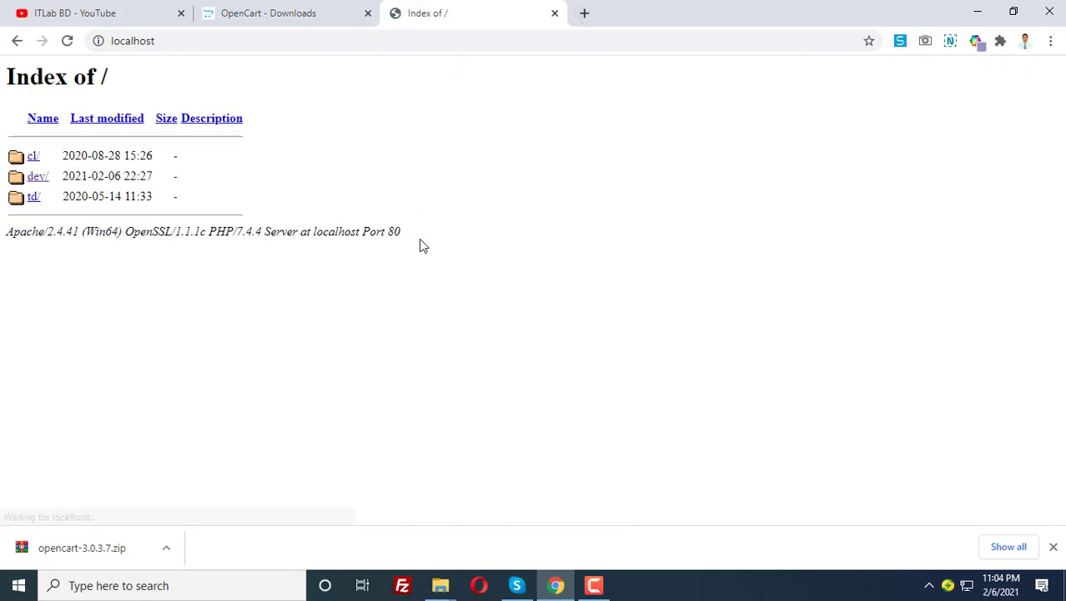
{"action": "left_click", "coordinate": [38, 179]}
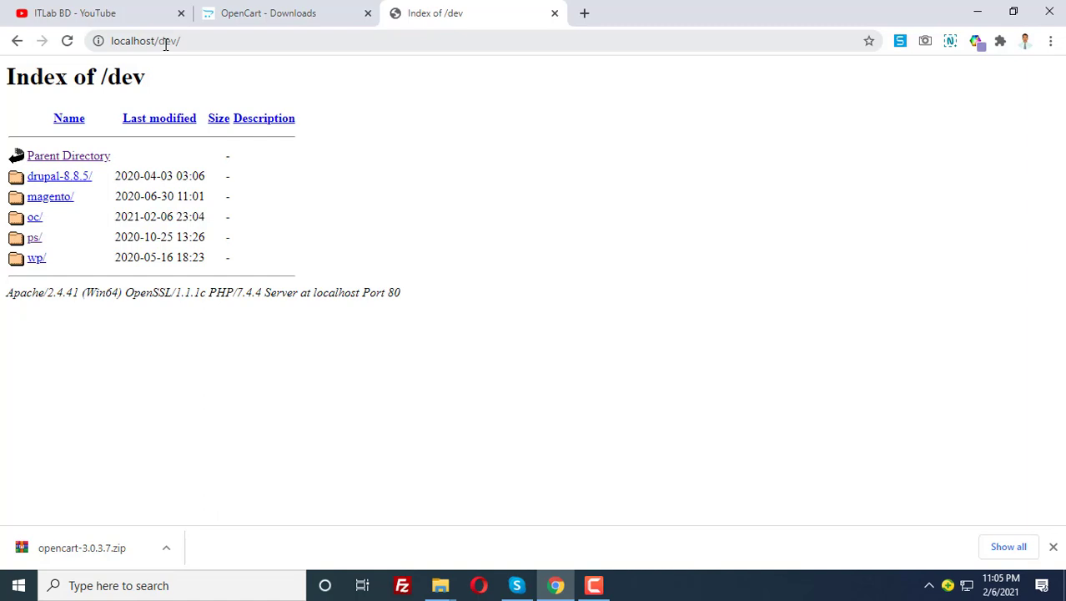
{"action": "left_click", "coordinate": [35, 220]}
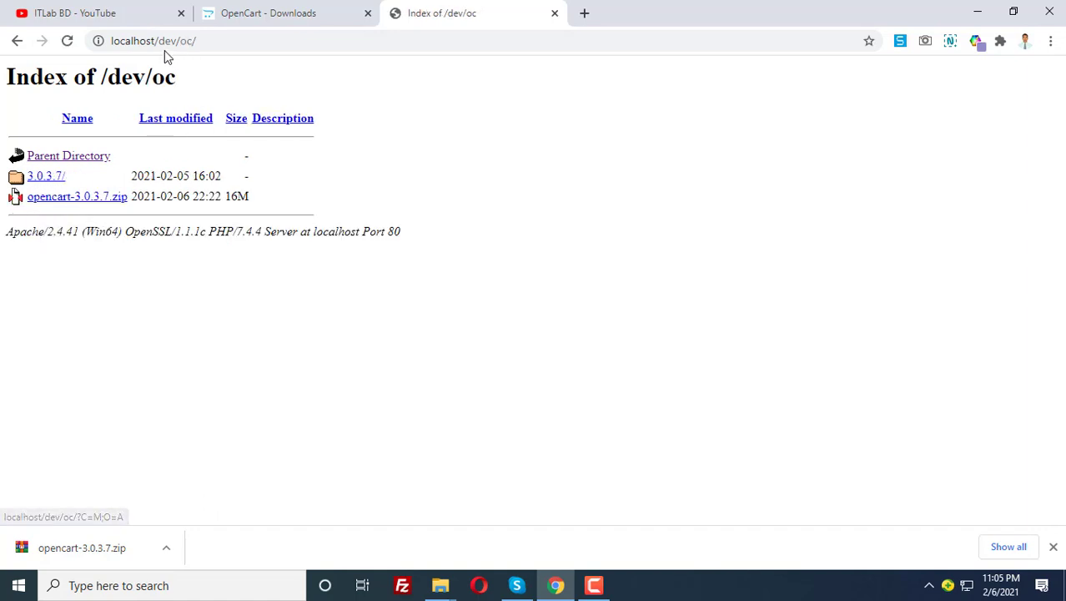
{"action": "left_click", "coordinate": [44, 177]}
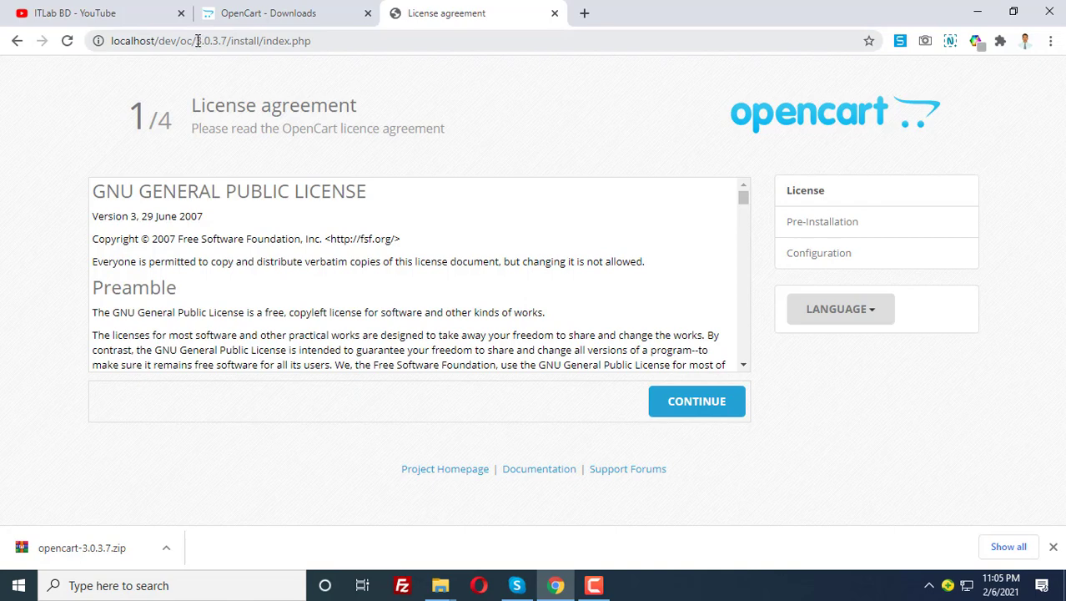
Scroll through the GNU GPL licence and continue to step 2, Pre-Installation
{"action": "left_click_drag", "start_coordinate": [198, 41], "coordinate": [109, 41]}
{"action": "left_click", "coordinate": [140, 44]}
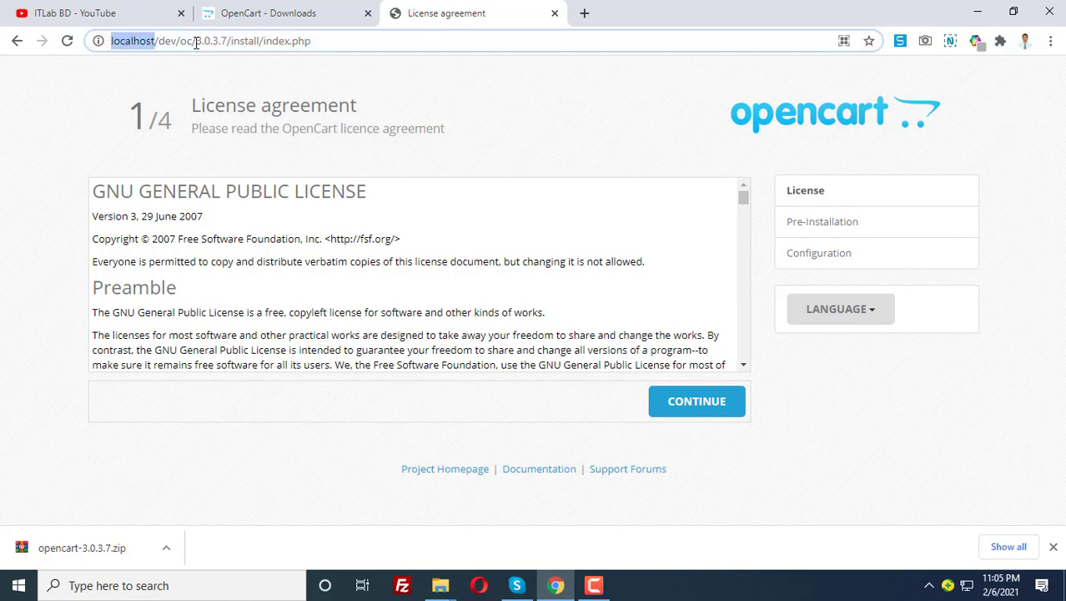
{"action": "left_click_drag", "start_coordinate": [196, 42], "coordinate": [161, 41]}
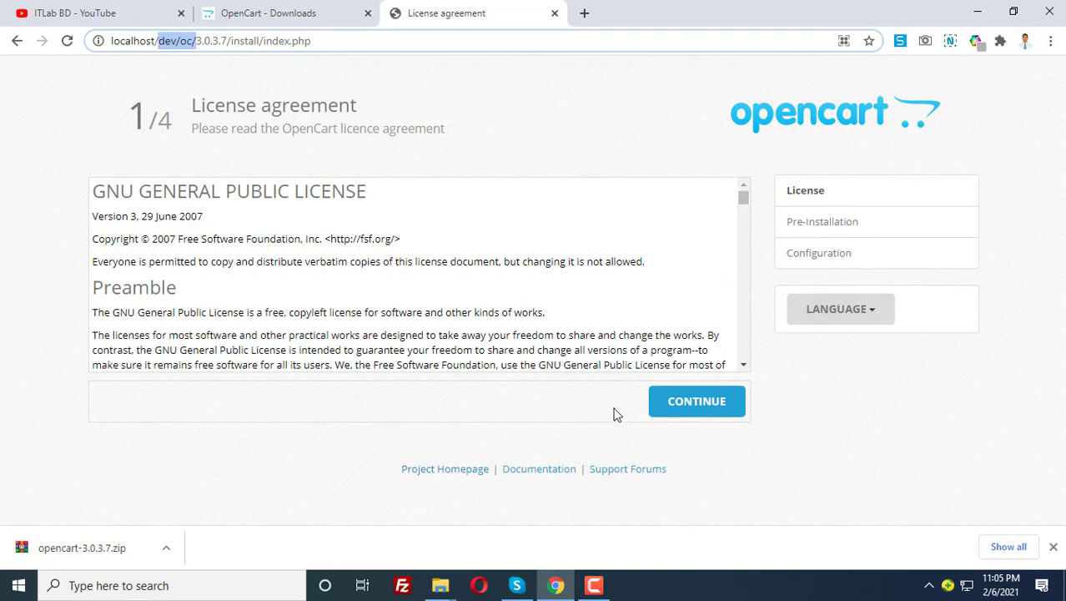
{"action": "scroll", "coordinate": [693, 301], "scroll_direction": "down", "scroll_amount": 10}
{"action": "left_click", "coordinate": [714, 407]}
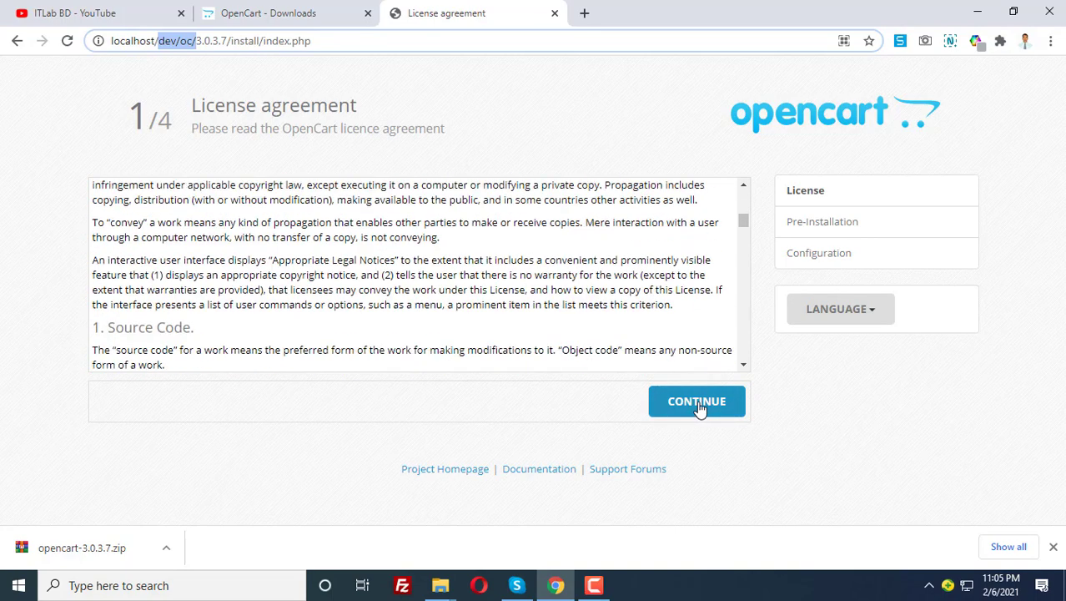
{"action": "scroll", "coordinate": [450, 309], "scroll_direction": "down", "scroll_amount": 2}
{"action": "scroll", "coordinate": [686, 234], "scroll_direction": "down", "scroll_amount": 4}
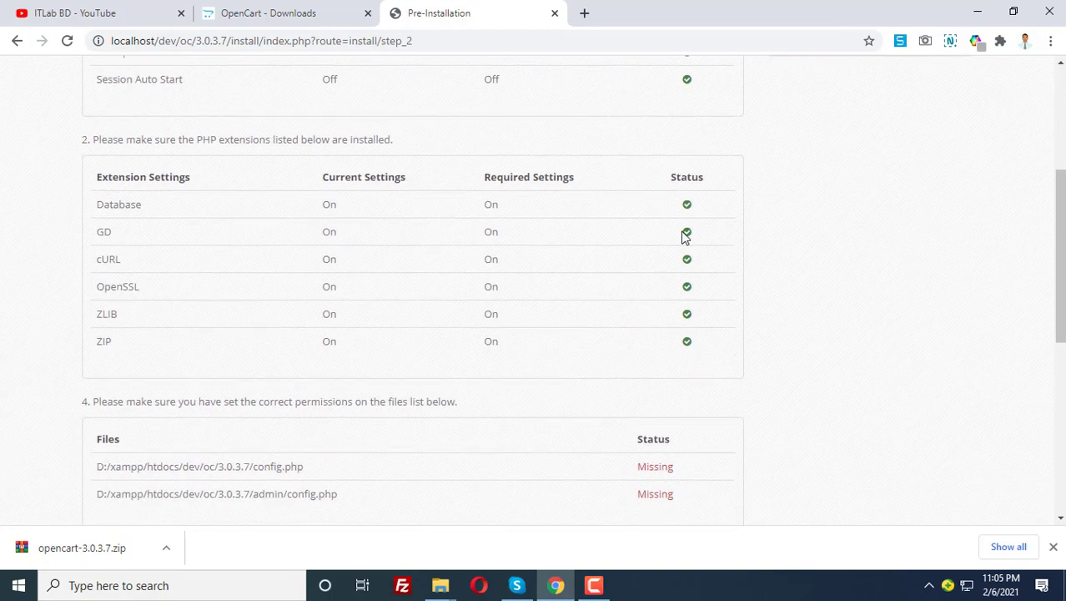
{"action": "scroll", "coordinate": [703, 318], "scroll_direction": "up", "scroll_amount": 6}
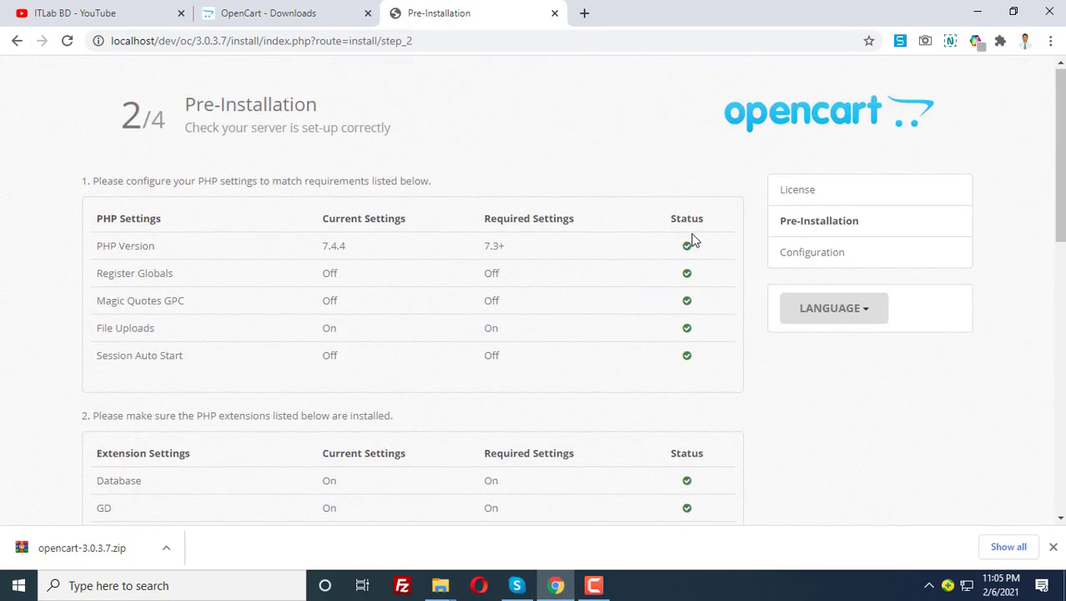
{"action": "scroll", "coordinate": [690, 238], "scroll_direction": "down", "scroll_amount": 1}
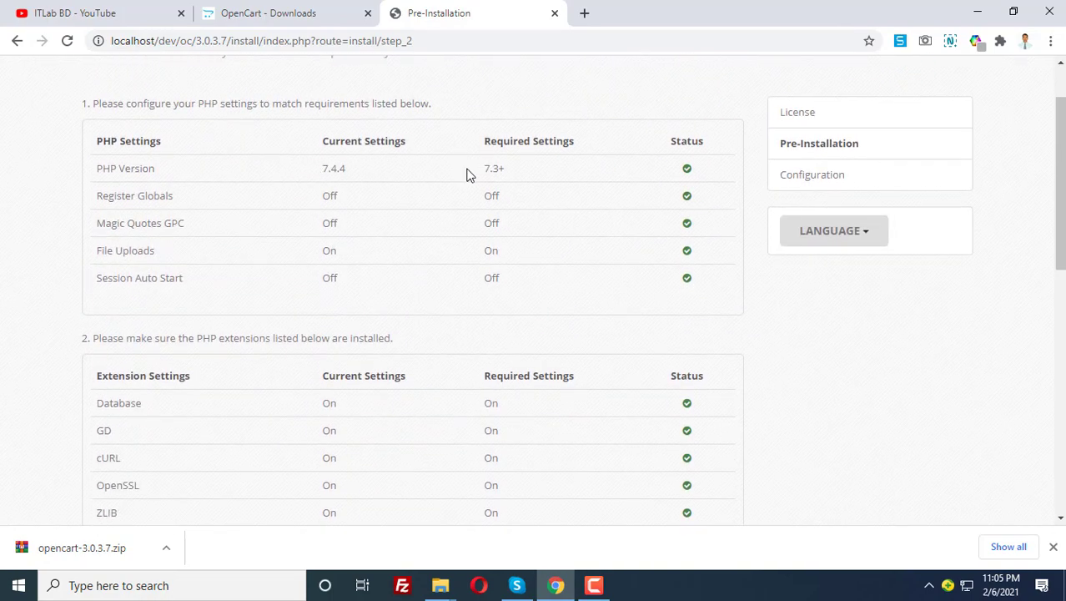
{"action": "left_click_drag", "start_coordinate": [477, 171], "coordinate": [574, 290]}
{"action": "scroll", "coordinate": [589, 301], "scroll_direction": "down", "scroll_amount": 3}
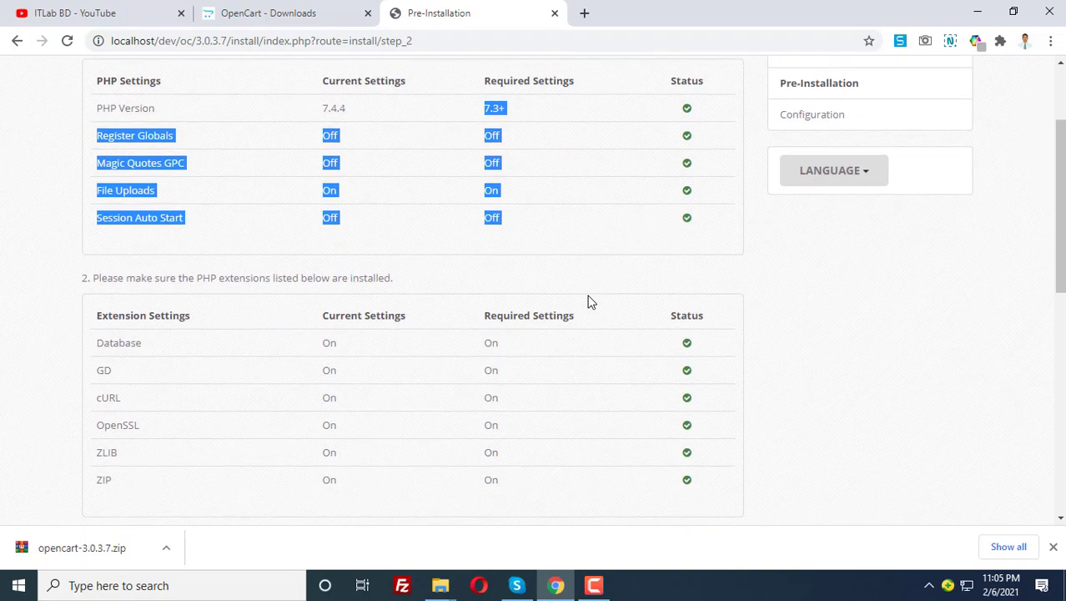
{"action": "scroll", "coordinate": [693, 242], "scroll_direction": "down", "scroll_amount": 5}
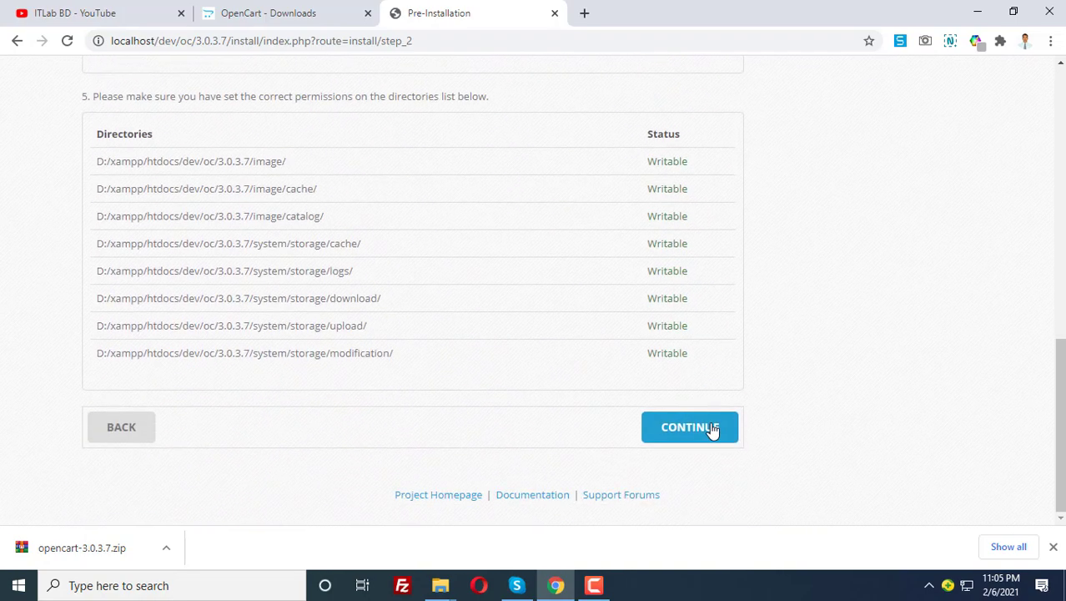
{"action": "scroll", "coordinate": [712, 431], "scroll_direction": "up", "scroll_amount": 4}
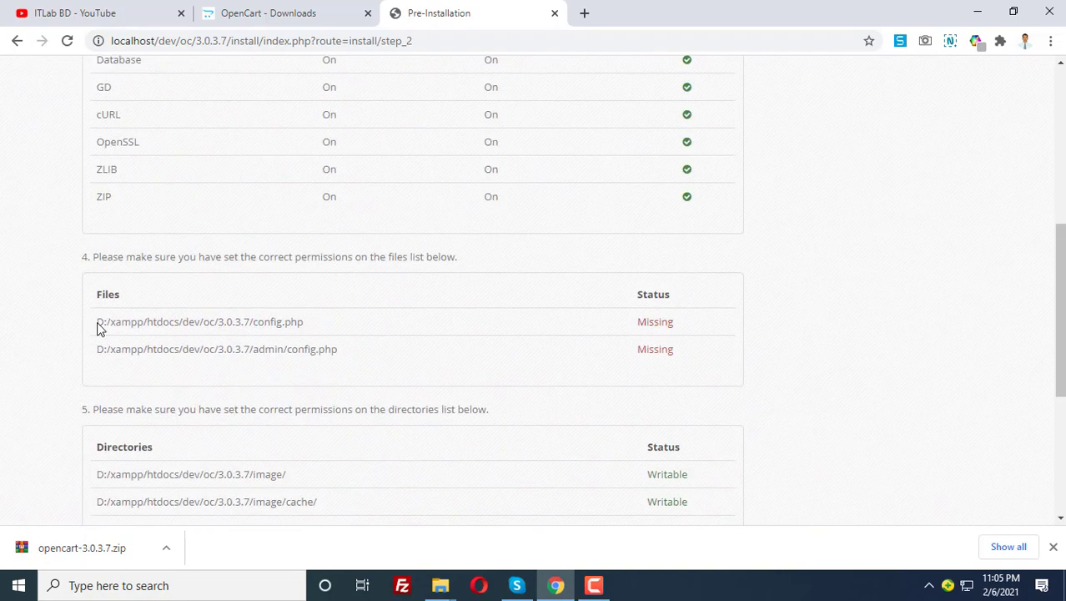
{"action": "left_click_drag", "start_coordinate": [108, 323], "coordinate": [659, 364]}
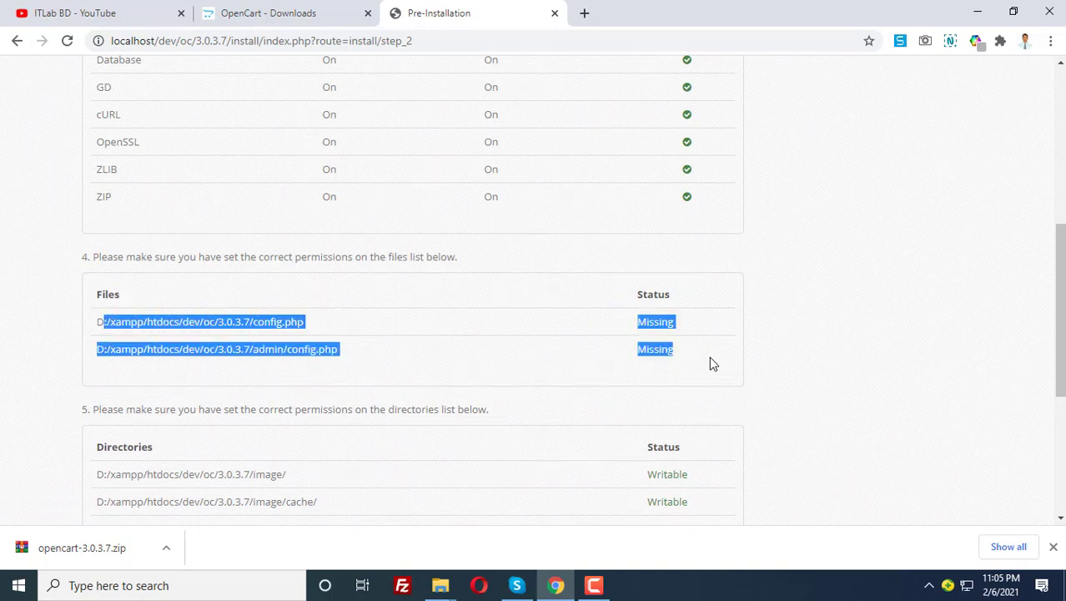
{"action": "left_click", "coordinate": [685, 349]}
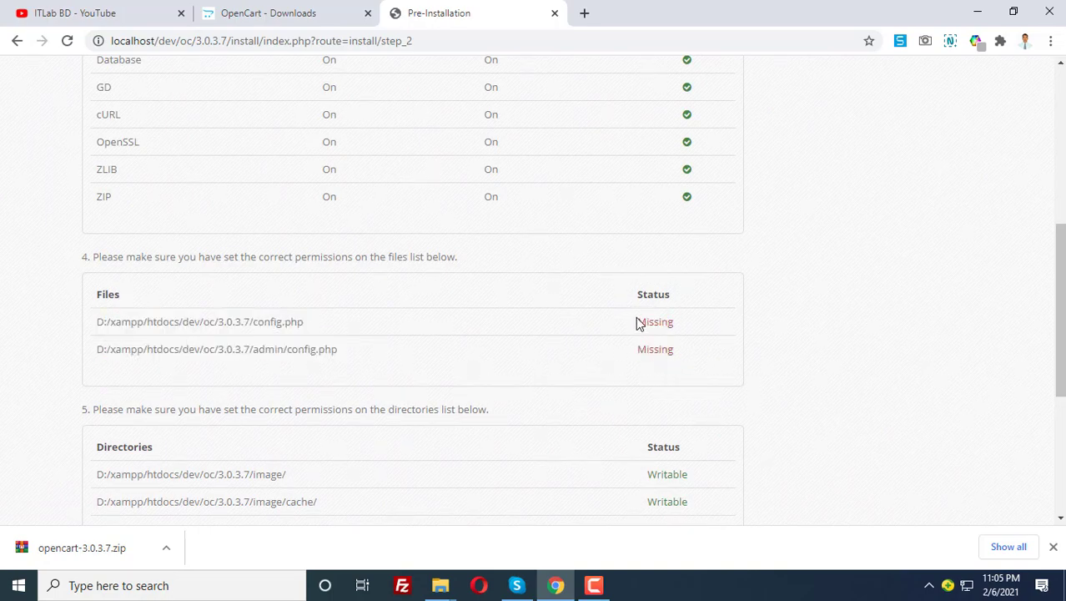
{"action": "left_click_drag", "start_coordinate": [639, 323], "coordinate": [683, 372]}
{"action": "left_click", "coordinate": [666, 333]}
{"action": "double_click", "coordinate": [654, 326]}
{"action": "left_click", "coordinate": [714, 329]}
{"action": "left_click_drag", "start_coordinate": [253, 323], "coordinate": [359, 328]}
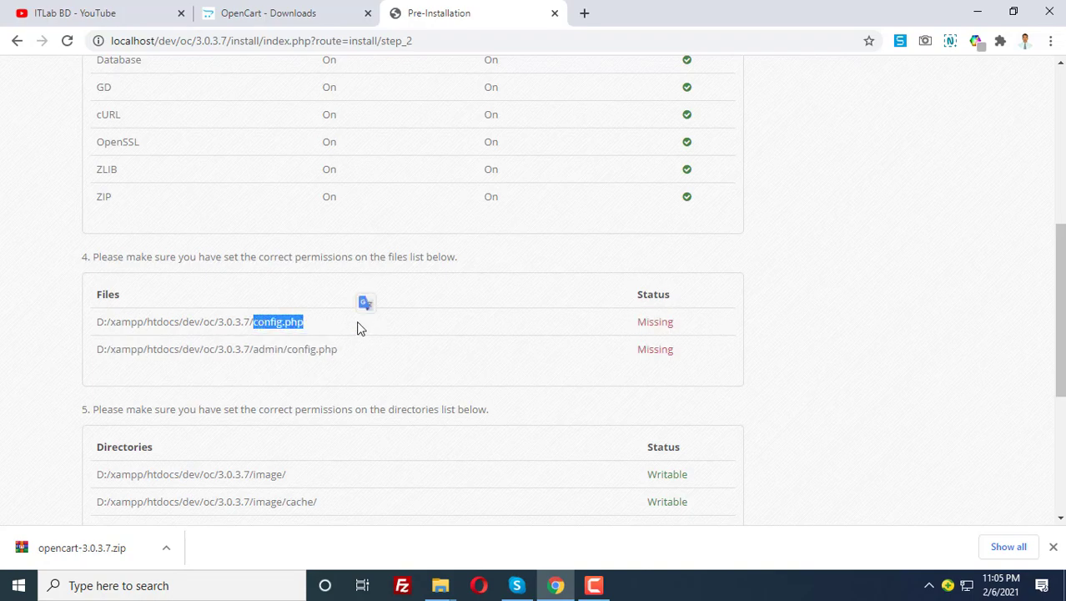
Rename config-dist.php in the 3.0.3.7 folder to config.php
{"action": "mouse_move", "coordinate": [441, 585]}
{"action": "left_click", "coordinate": [526, 522]}
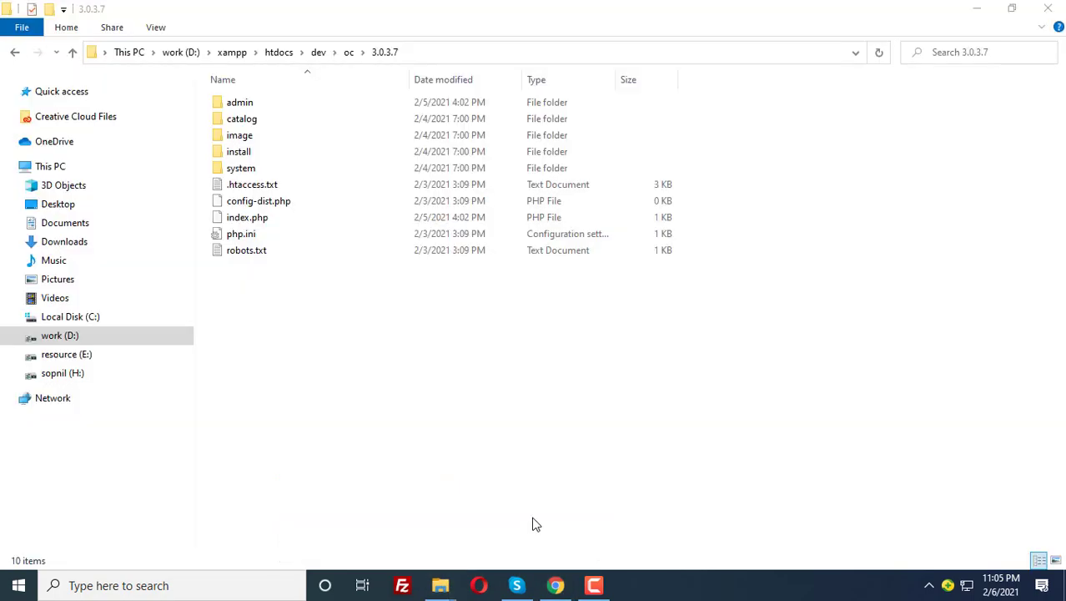
{"action": "left_click", "coordinate": [267, 205]}
{"action": "key", "text": "F2"}
{"action": "left_click", "coordinate": [275, 204]}
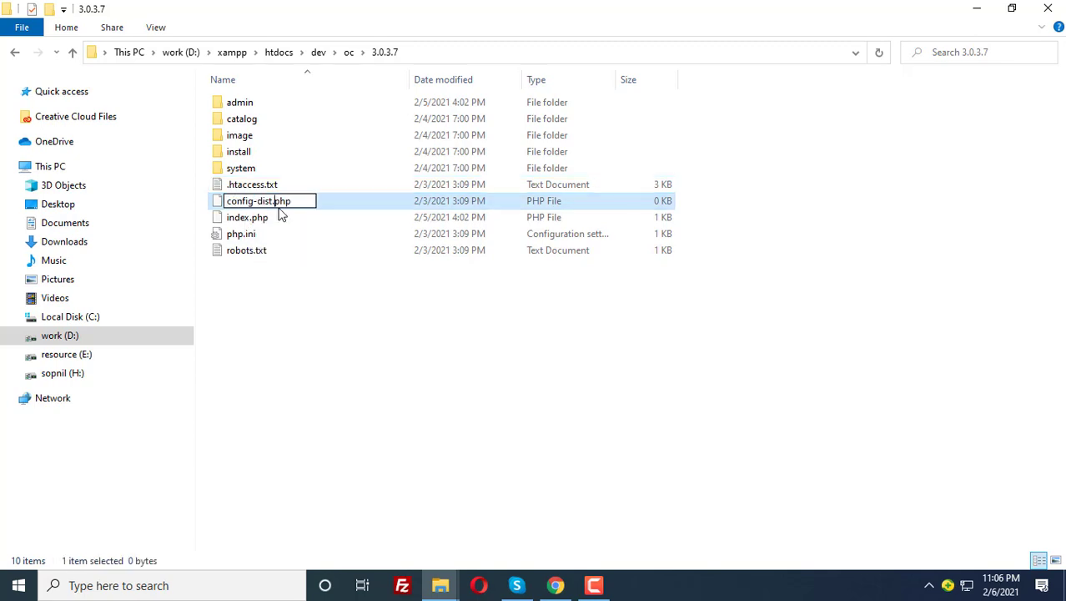
{"action": "key", "text": "BackSpace"}
{"action": "key", "text": "BackSpace"}
{"action": "key", "text": "BackSpace"}
{"action": "key", "text": "BackSpace"}
{"action": "key", "text": "BackSpace"}
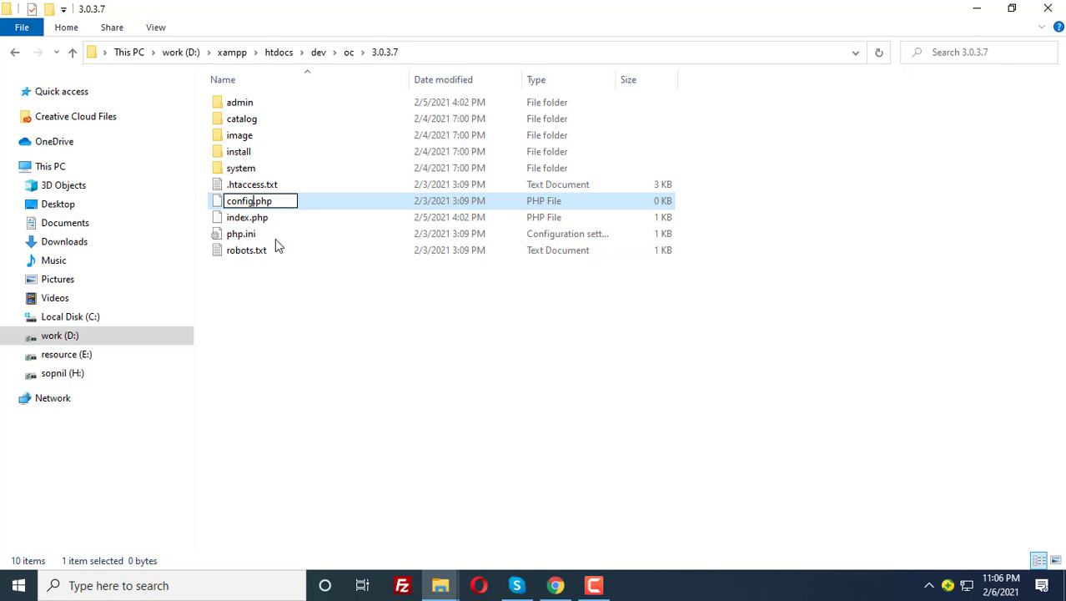
{"action": "left_click", "coordinate": [296, 309]}
Rename config-dist.php inside the admin folder to config.php as well
{"action": "double_click", "coordinate": [239, 103]}
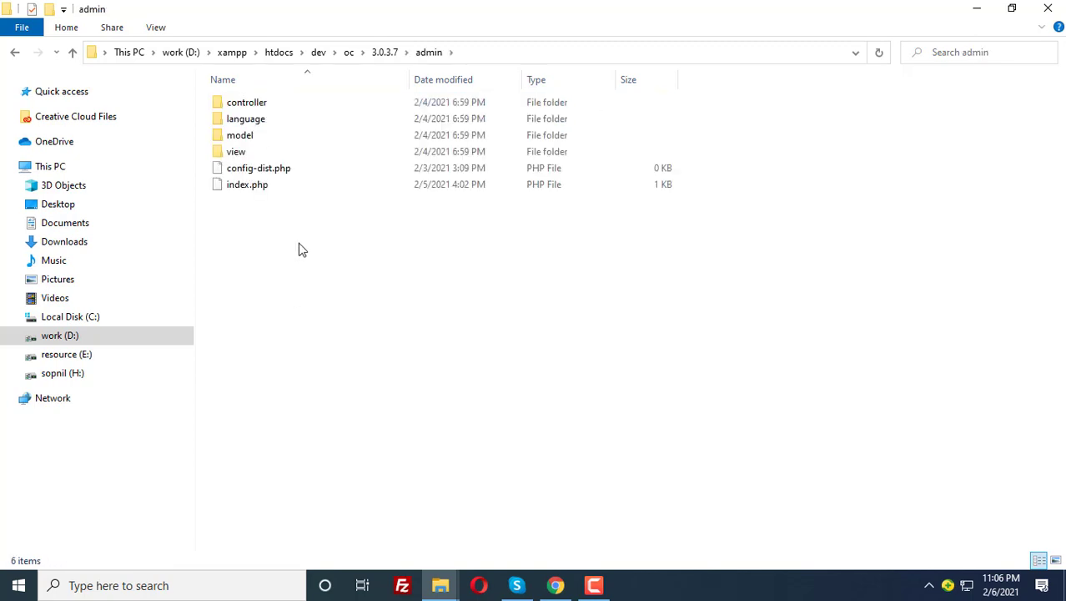
{"action": "left_click", "coordinate": [252, 172]}
{"action": "key", "text": "F2"}
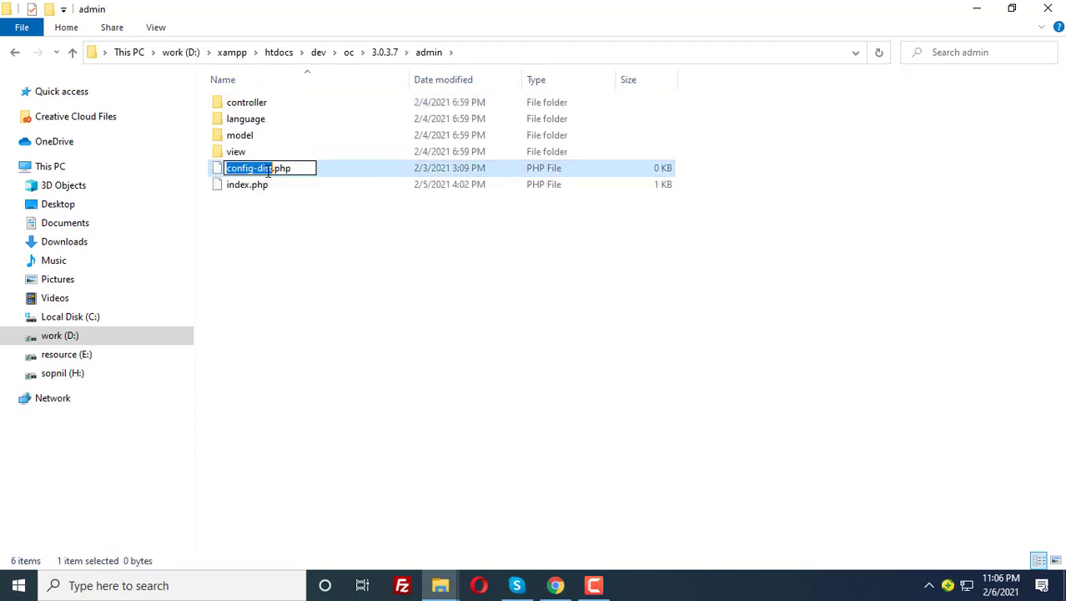
{"action": "left_click", "coordinate": [272, 169]}
{"action": "key", "text": "BackSpace"}
{"action": "key", "text": "BackSpace"}
{"action": "key", "text": "BackSpace"}
{"action": "key", "text": "BackSpace"}
{"action": "key", "text": "BackSpace"}
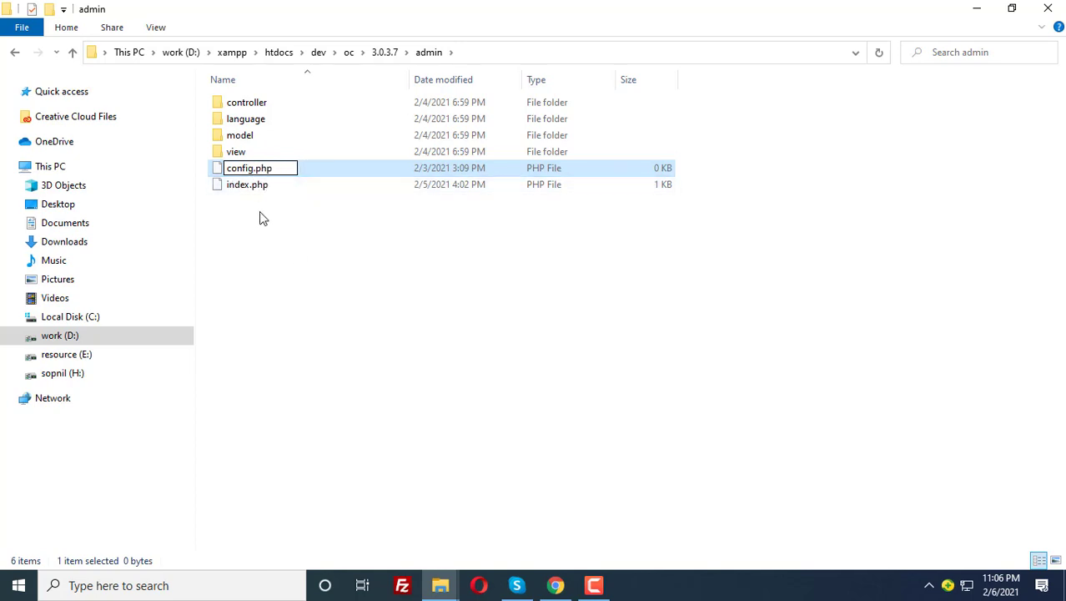
{"action": "left_click", "coordinate": [333, 233]}
{"action": "left_click", "coordinate": [372, 54]}
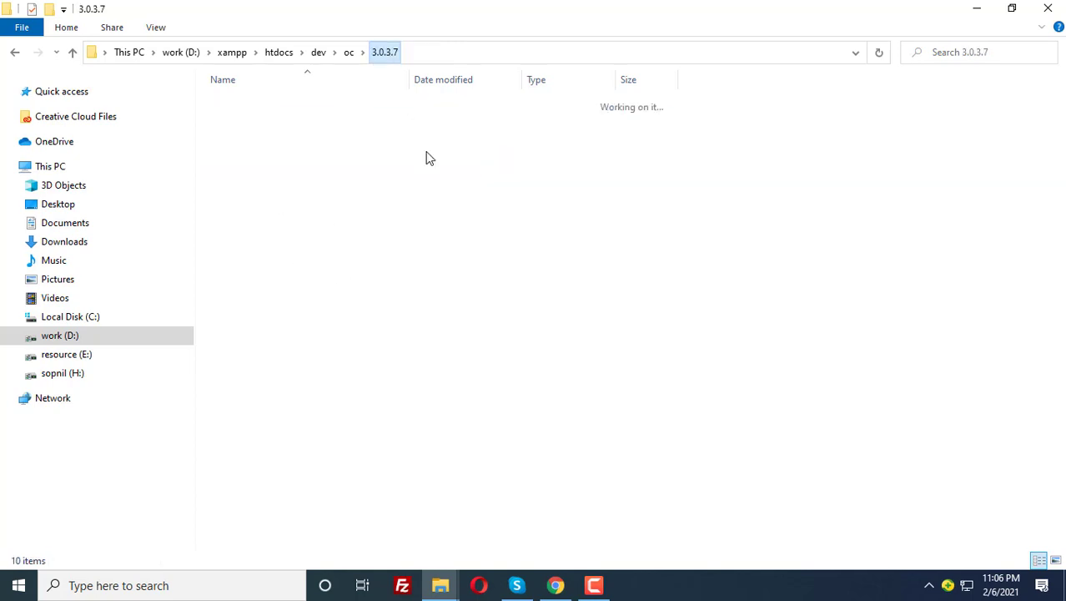
{"action": "left_click", "coordinate": [555, 585]}
Recheck the pre-installation page, confirm the config files are now Writable, and continue
{"action": "key", "text": "F5"}
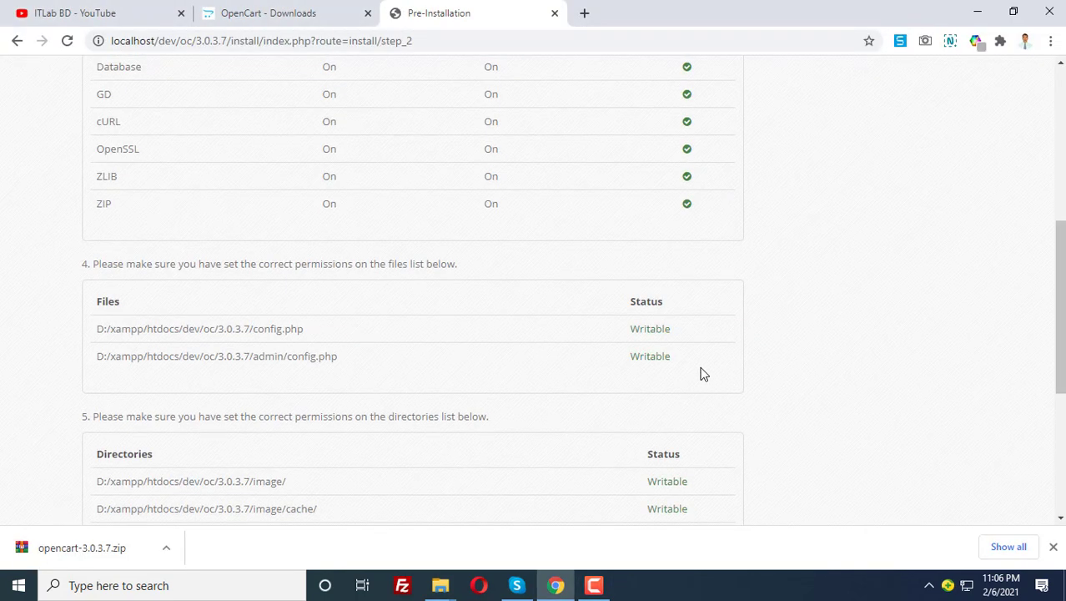
{"action": "left_click_drag", "start_coordinate": [632, 329], "coordinate": [701, 367]}
{"action": "left_click", "coordinate": [663, 353]}
{"action": "scroll", "coordinate": [698, 355], "scroll_direction": "up", "scroll_amount": 5}
{"action": "scroll", "coordinate": [717, 342], "scroll_direction": "down", "scroll_amount": 8}
{"action": "scroll", "coordinate": [715, 394], "scroll_direction": "down", "scroll_amount": 1}
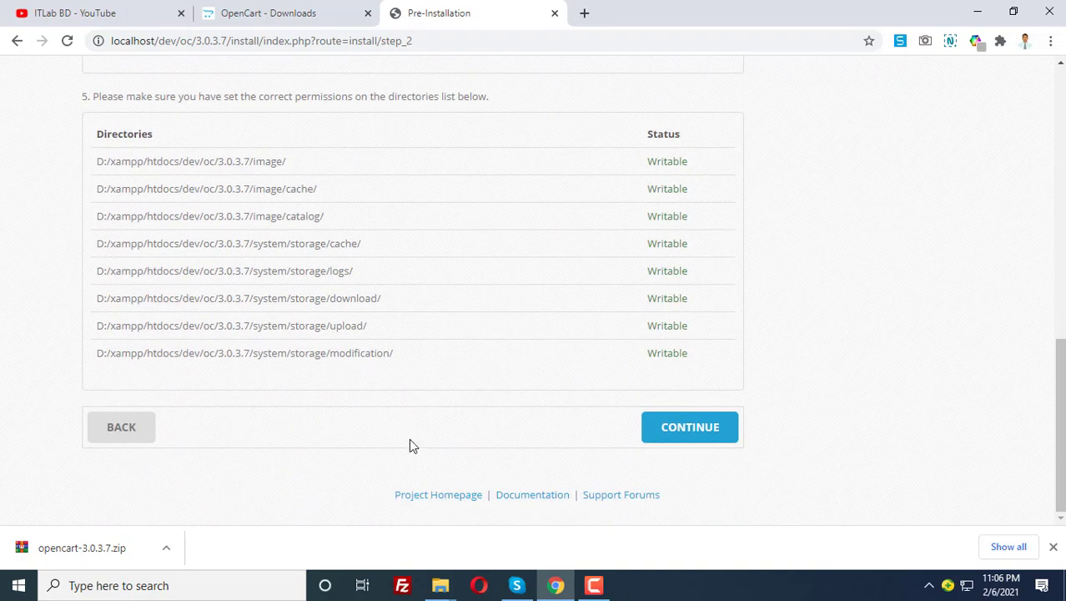
{"action": "left_click", "coordinate": [690, 428]}
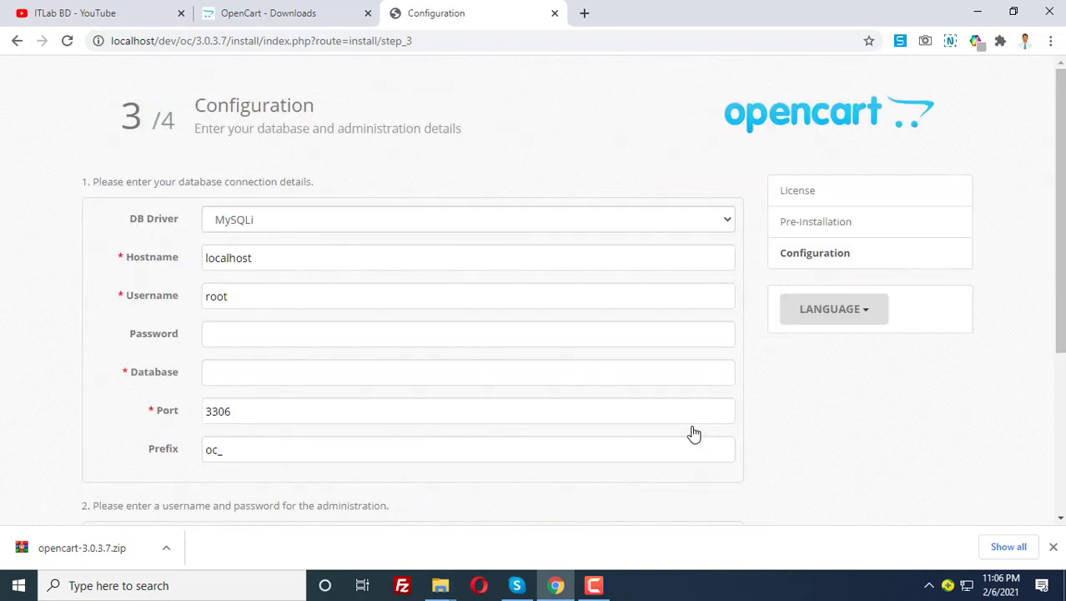
Keep hostname localhost, enter database username root, and leave the password empty
{"action": "scroll", "coordinate": [265, 317], "scroll_direction": "down", "scroll_amount": 3}
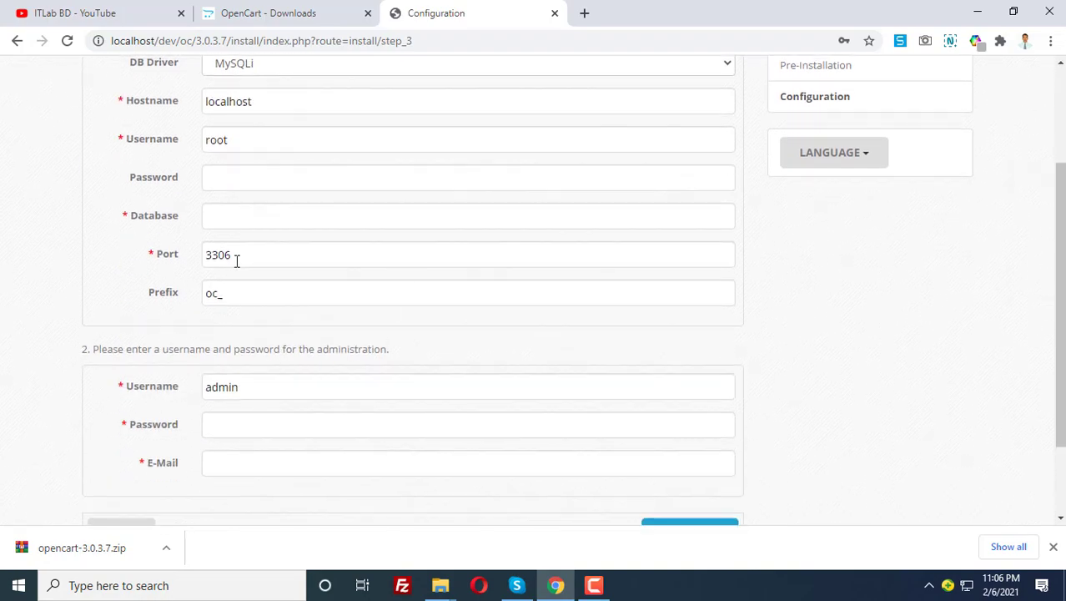
{"action": "scroll", "coordinate": [333, 333], "scroll_direction": "up", "scroll_amount": 3}
{"action": "scroll", "coordinate": [366, 359], "scroll_direction": "up", "scroll_amount": 1}
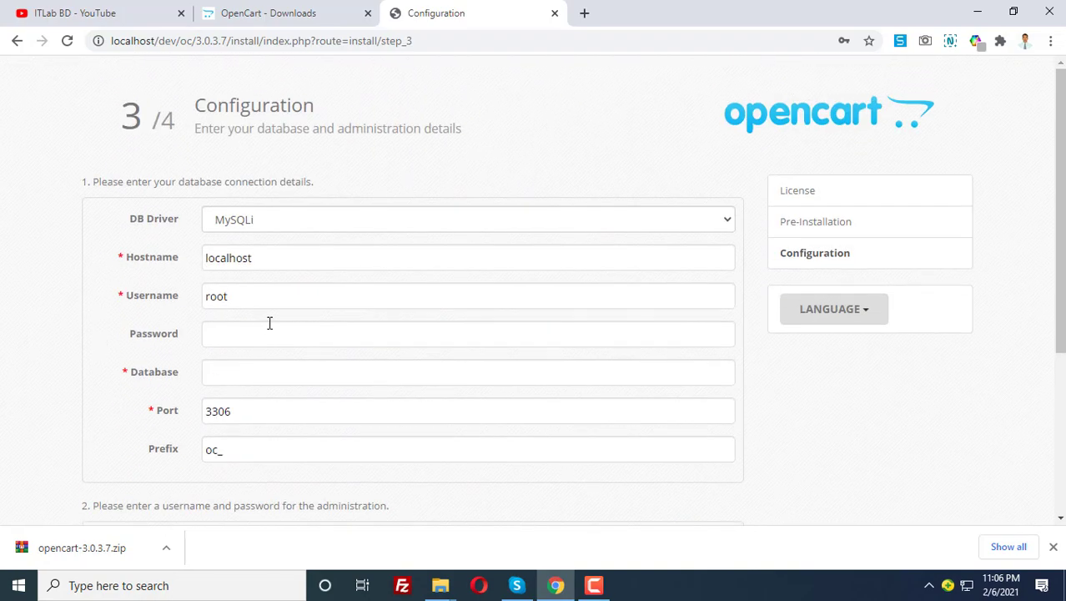
{"action": "scroll", "coordinate": [269, 323], "scroll_direction": "down", "scroll_amount": 2}
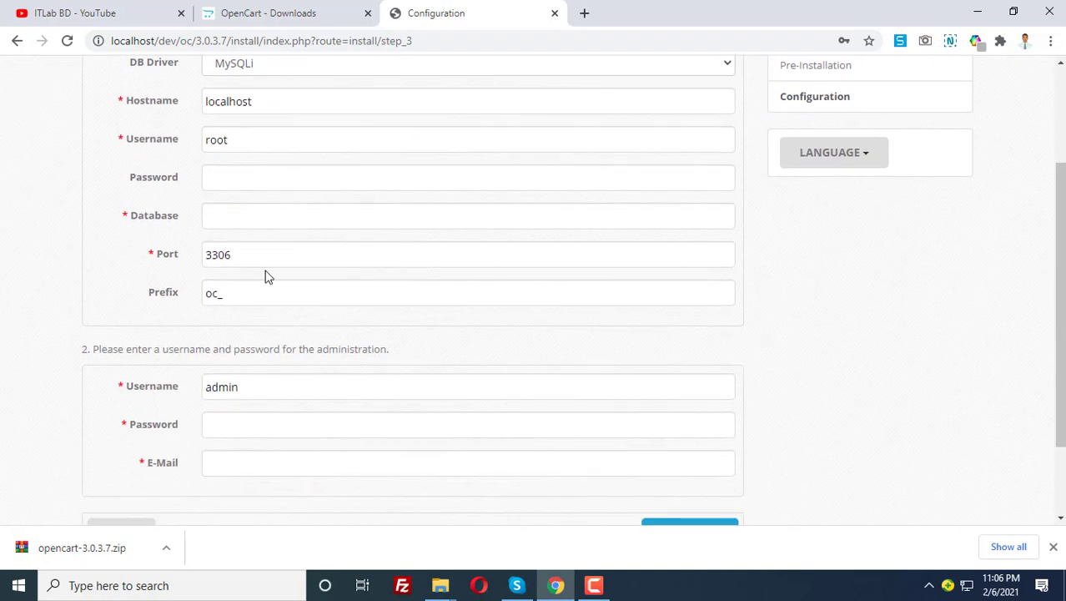
{"action": "scroll", "coordinate": [350, 292], "scroll_direction": "up", "scroll_amount": 2}
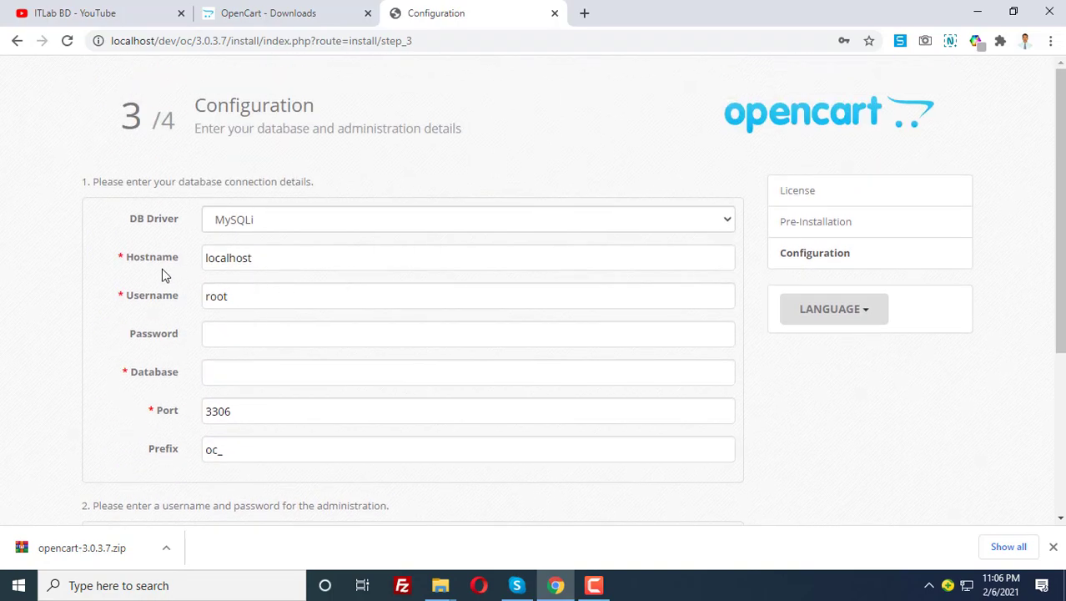
{"action": "left_click", "coordinate": [262, 262]}
{"action": "key", "text": "ctrl+a"}
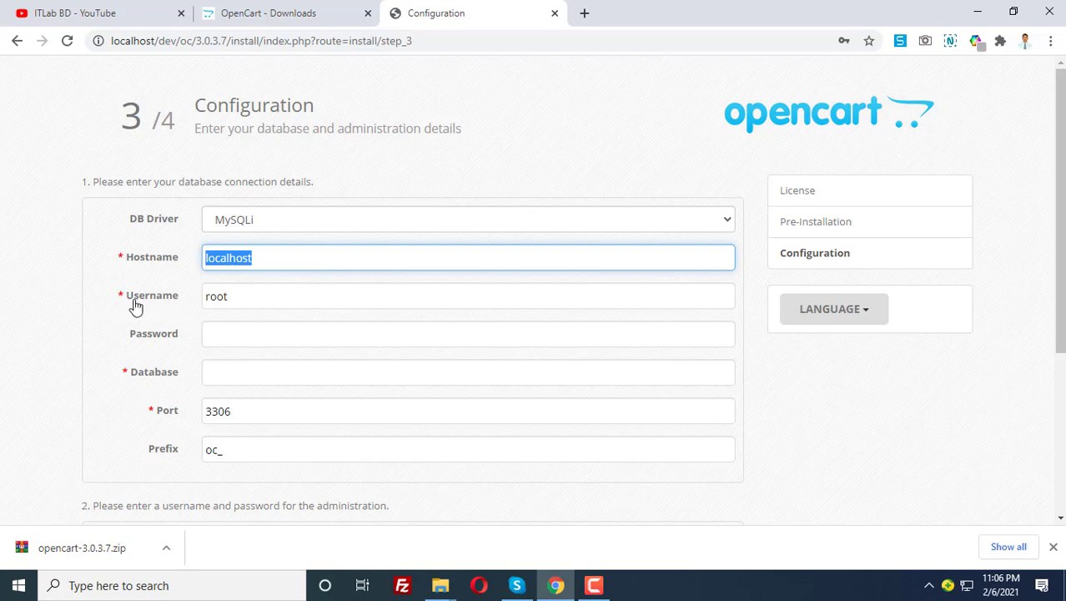
{"action": "left_click", "coordinate": [223, 296]}
{"action": "type", "text": "roo"}
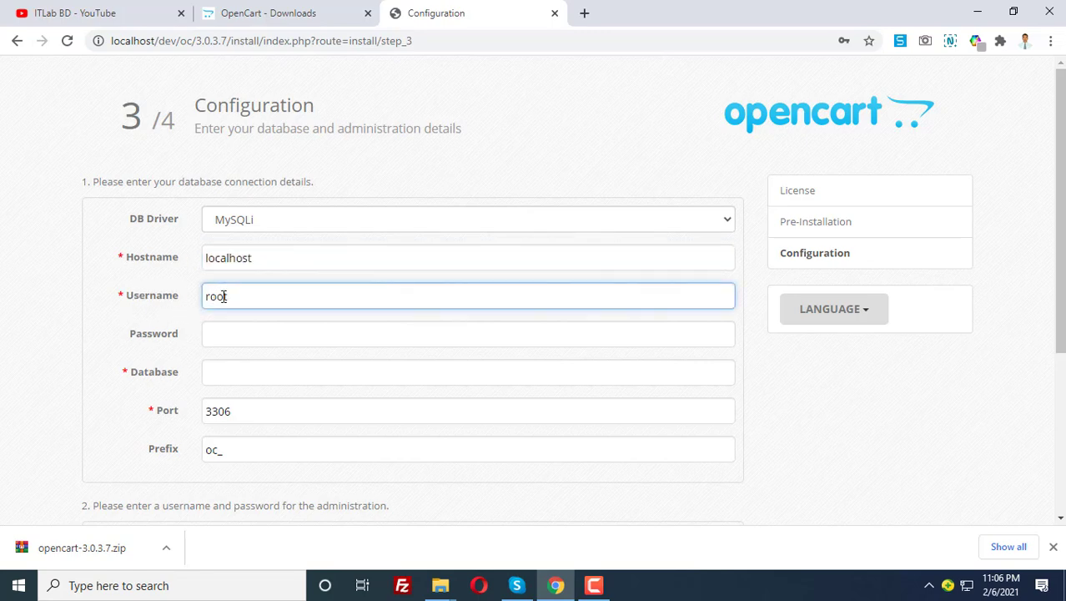
{"action": "type", "text": "t"}
{"action": "left_click", "coordinate": [239, 334]}
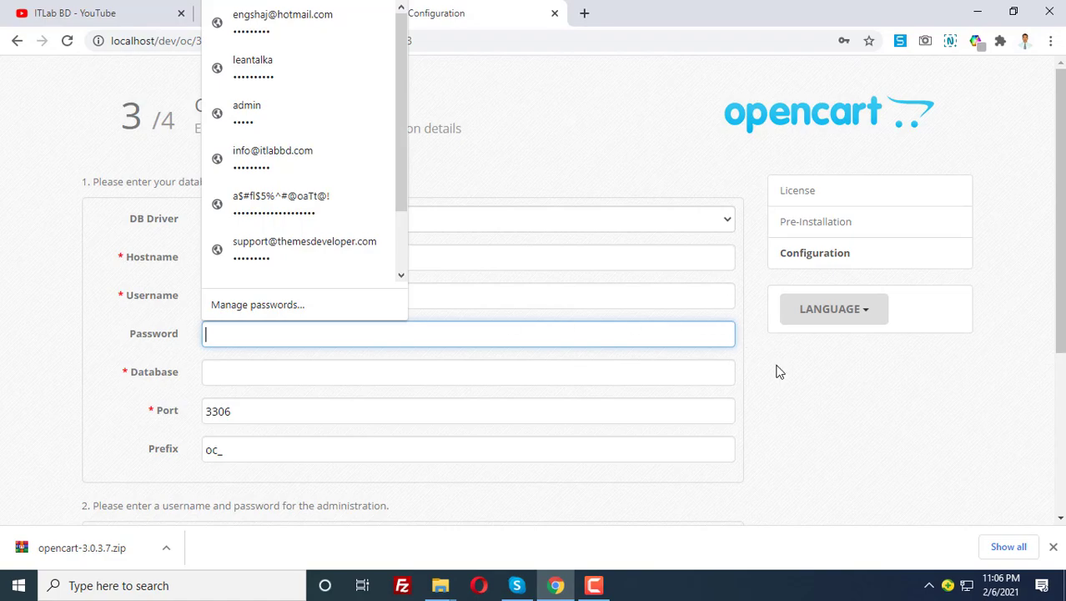
{"action": "left_click", "coordinate": [232, 294]}
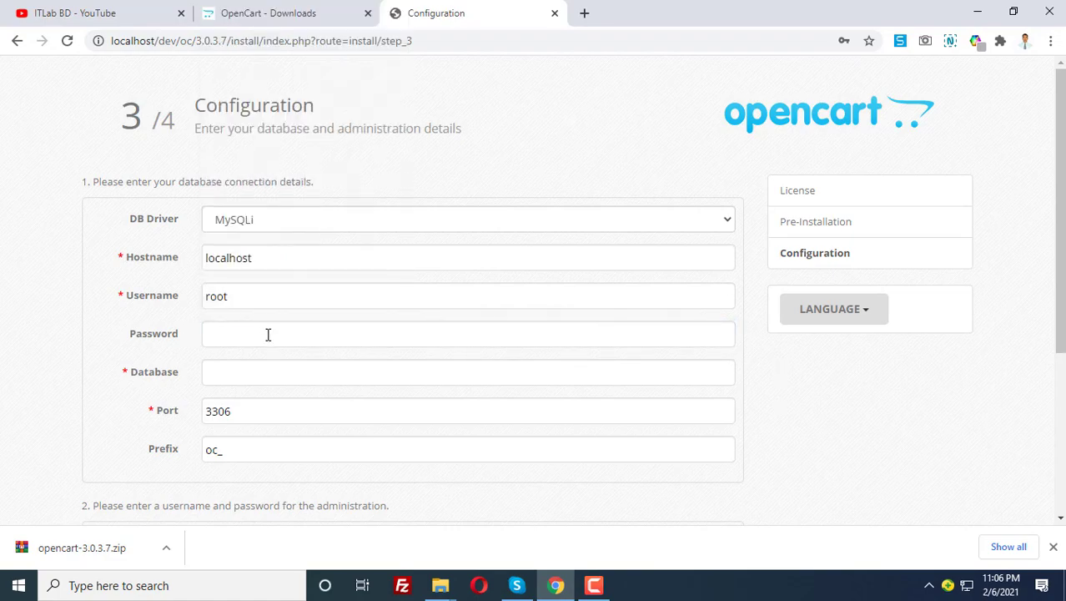
{"action": "left_click", "coordinate": [251, 374]}
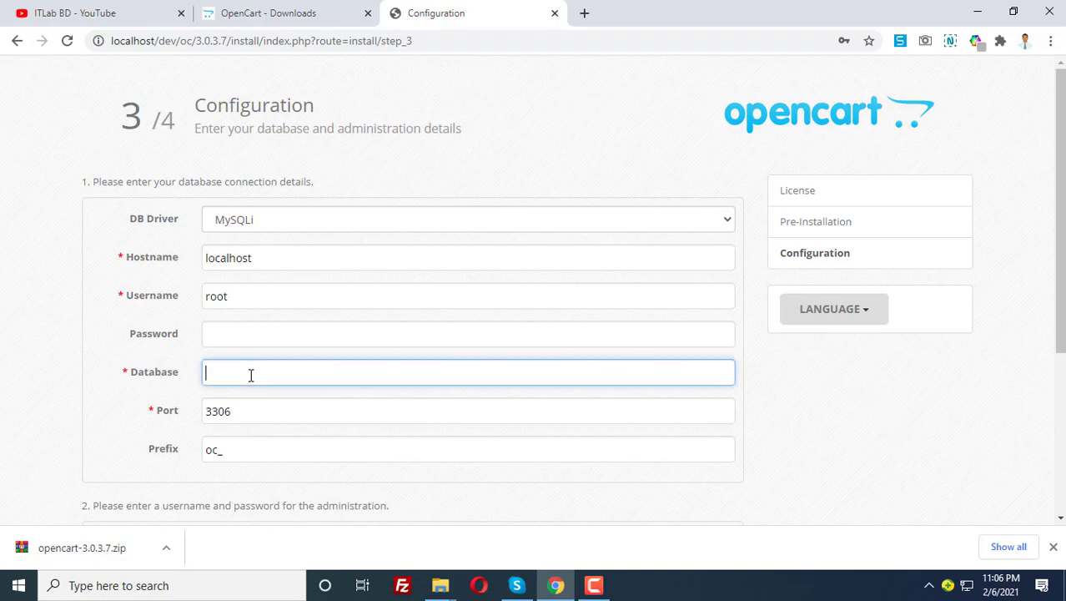
Open localhost/phpmyadmin in a new browser tab
{"action": "left_click", "coordinate": [584, 13]}
{"action": "type", "text": "loc"}
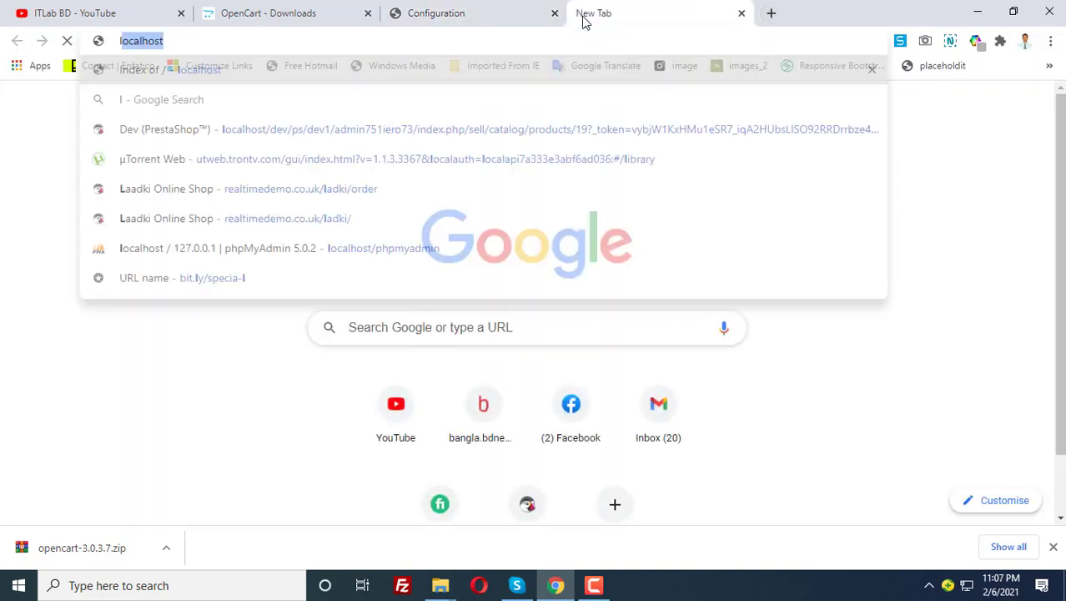
{"action": "type", "text": "alhost/p"}
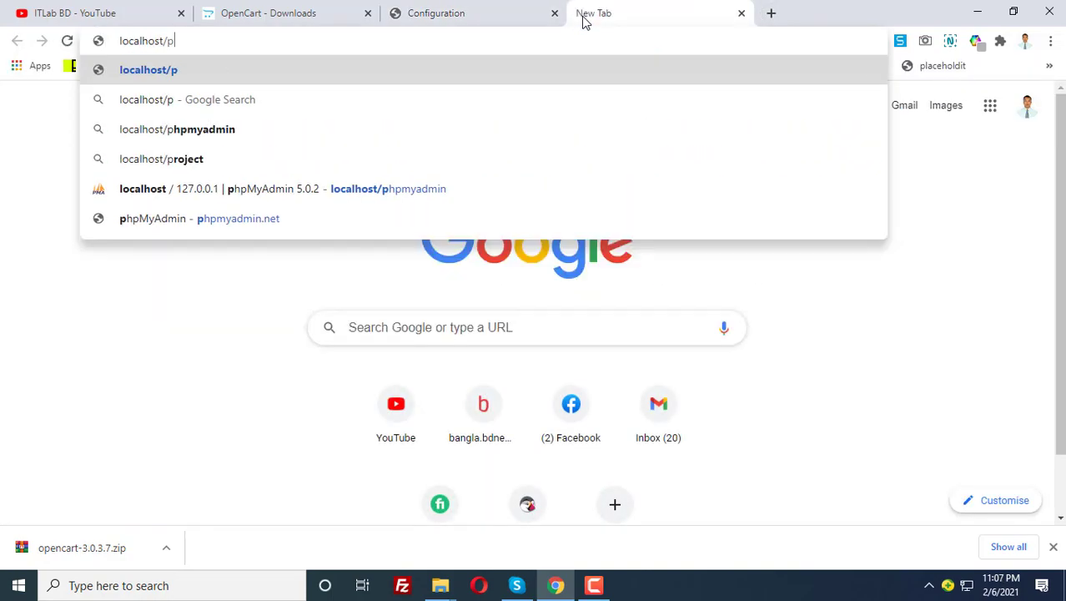
{"action": "key", "text": "Down"}
{"action": "key", "text": "Down"}
{"action": "key", "text": "Down"}
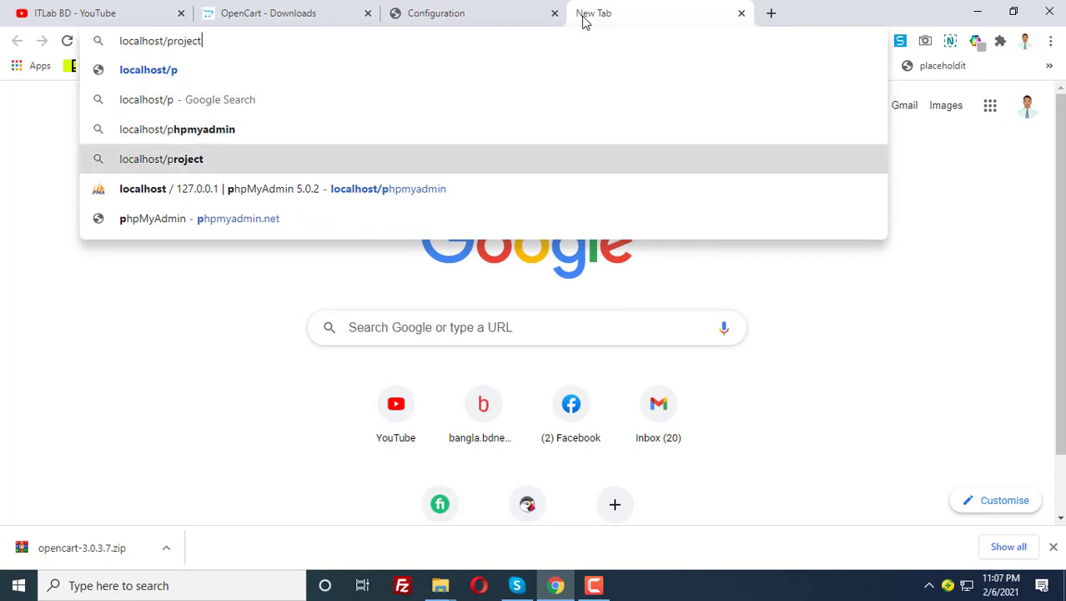
{"action": "key", "text": "Up"}
{"action": "key", "text": "Return"}
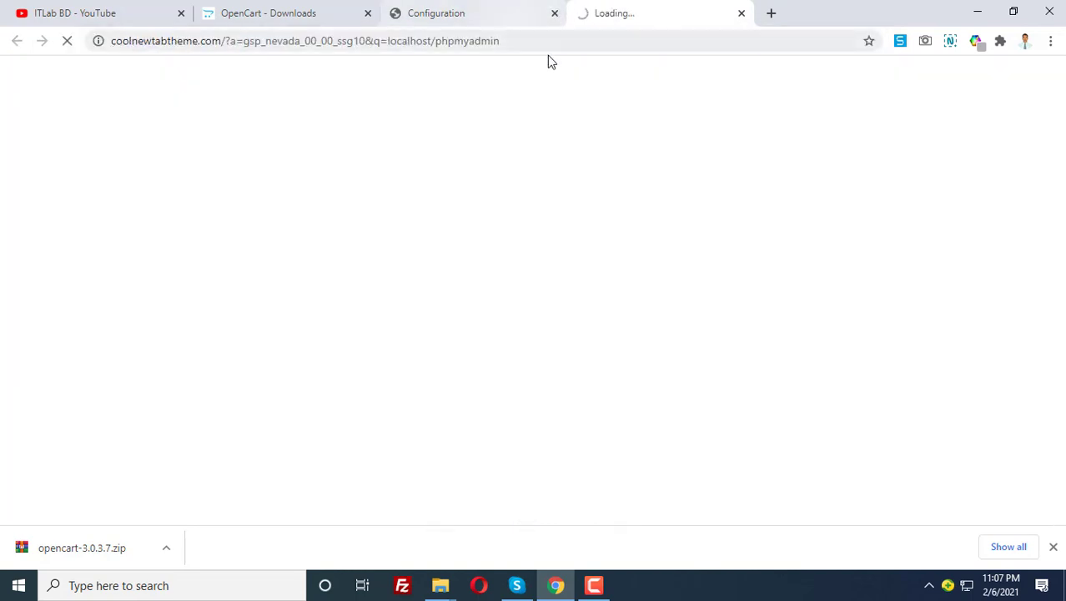
{"action": "left_click", "coordinate": [523, 45]}
{"action": "type", "text": "localhost"}
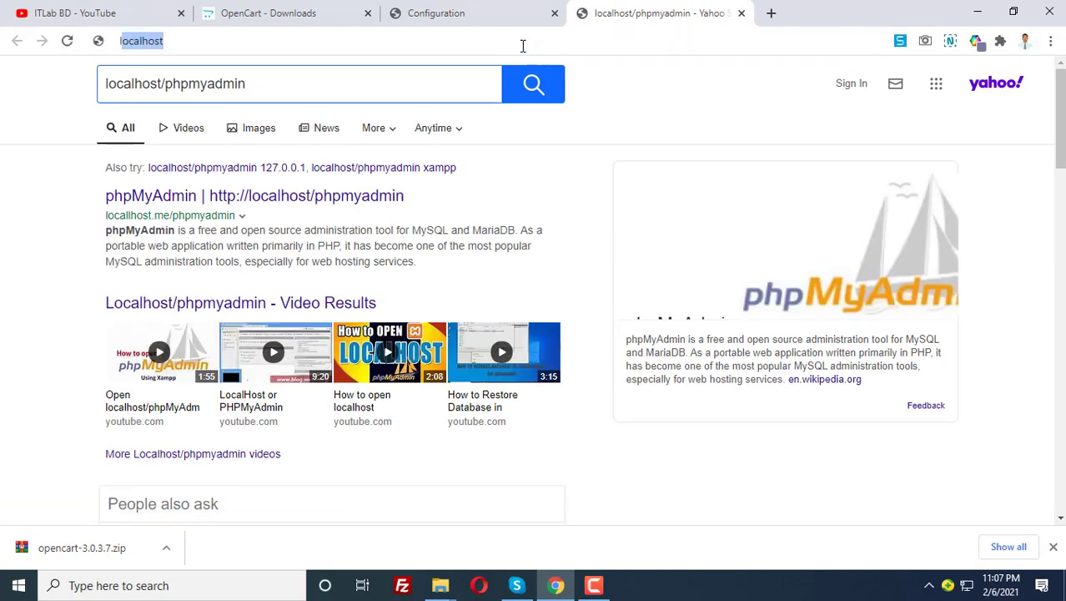
{"action": "type", "text": "/p"}
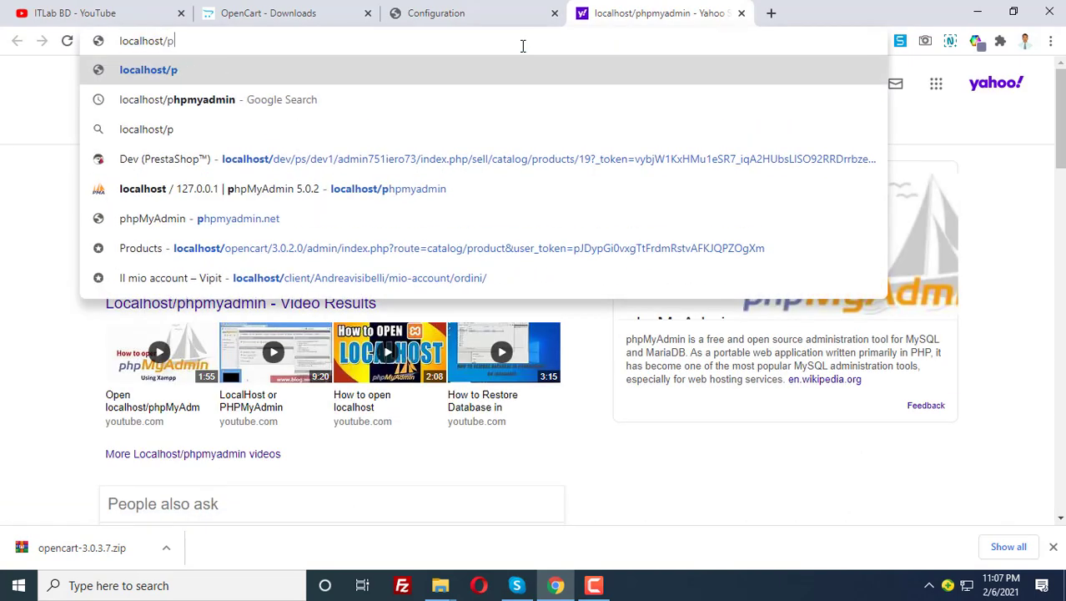
{"action": "type", "text": "hpmyadmin"}
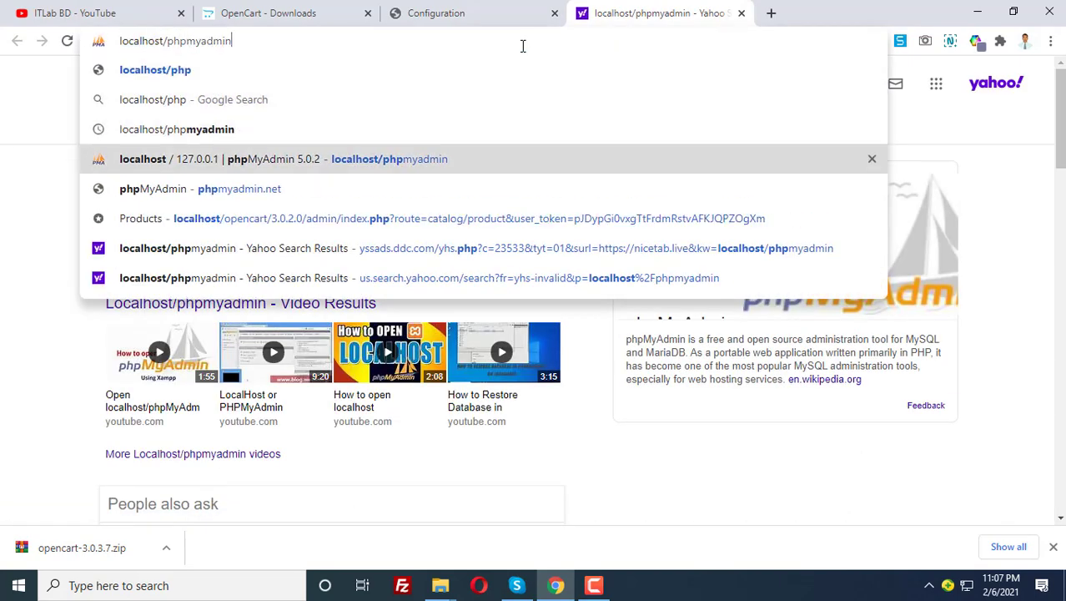
{"action": "key", "text": "Return"}
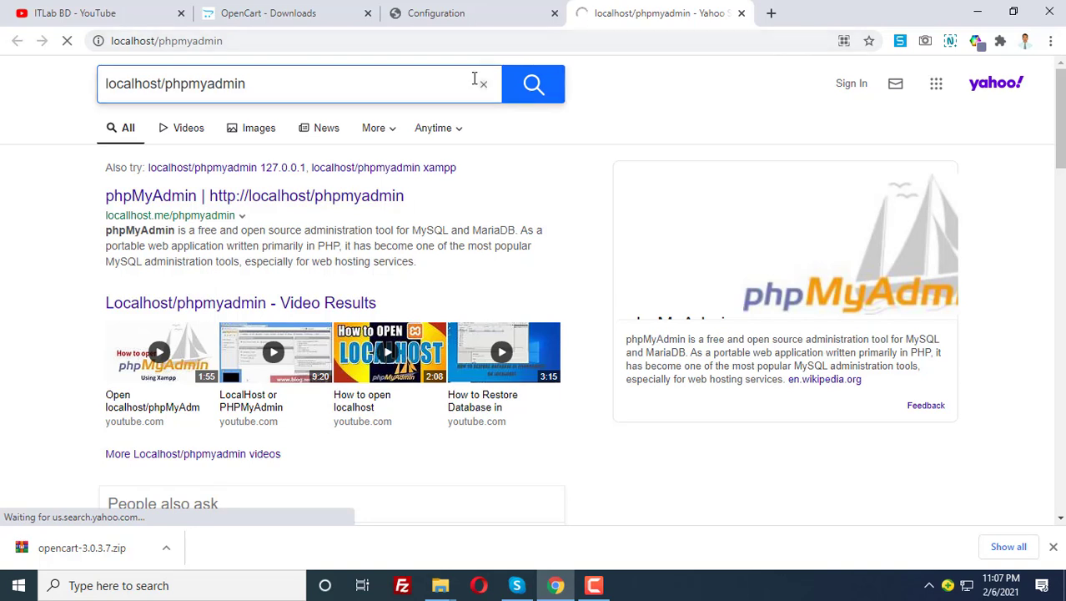
{"action": "left_click", "coordinate": [269, 40]}
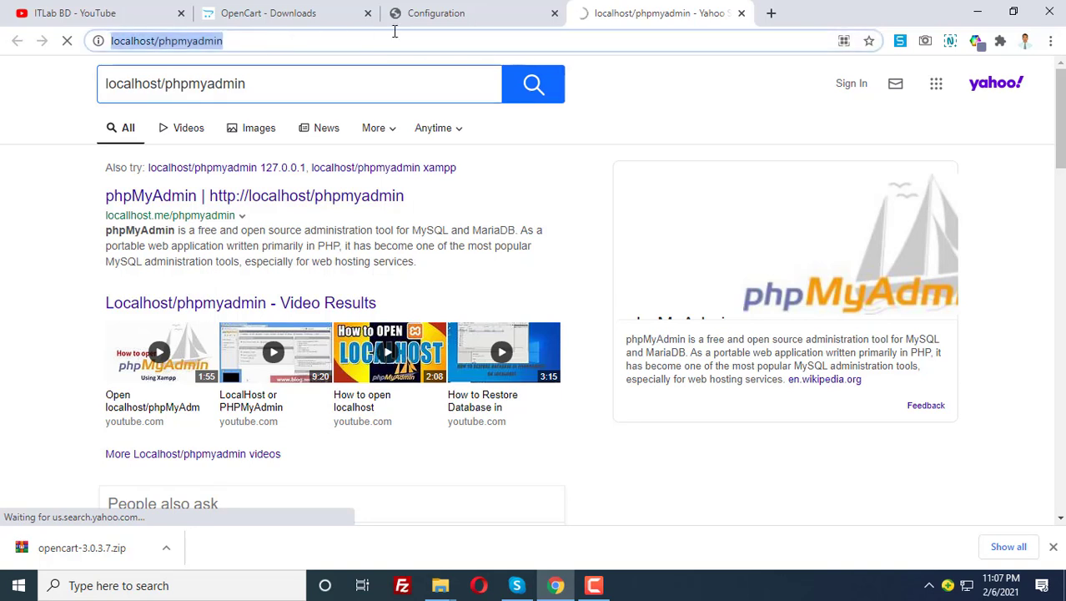
{"action": "left_click", "coordinate": [459, 12]}
{"action": "left_click", "coordinate": [612, 12]}
{"action": "left_click", "coordinate": [497, 10]}
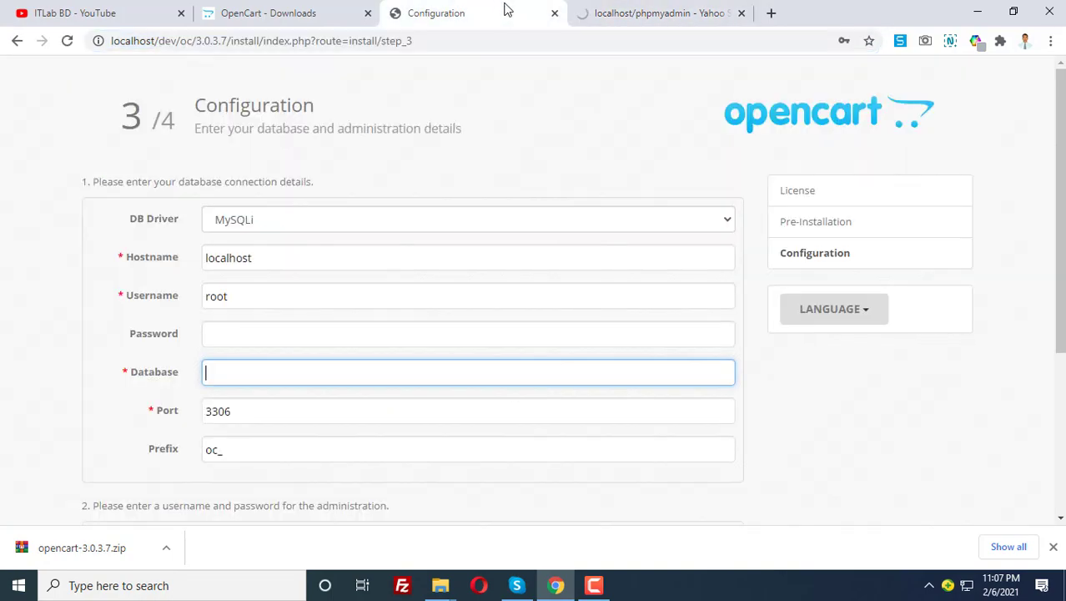
{"action": "left_click", "coordinate": [634, 12]}
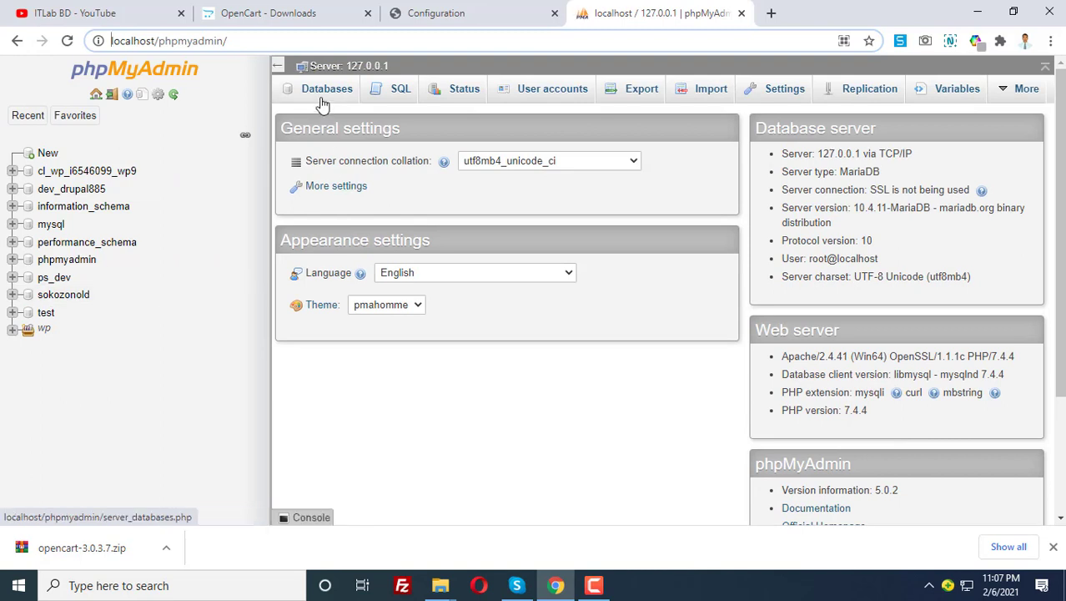
Create a new database named oc_demo from the Databases tab
{"action": "left_click", "coordinate": [317, 93]}
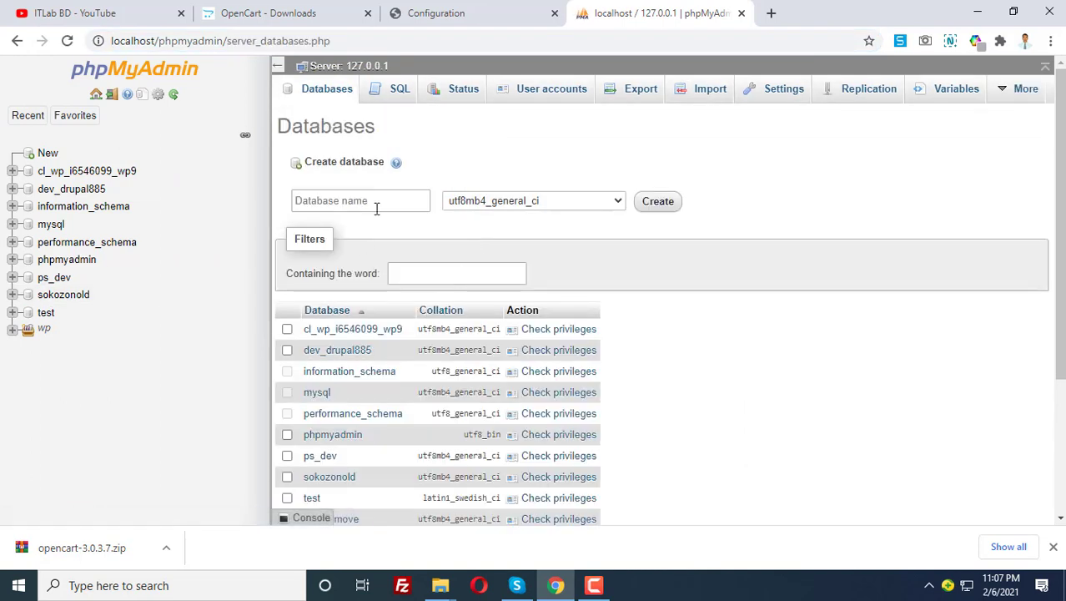
{"action": "left_click", "coordinate": [377, 208]}
{"action": "type", "text": "oc"}
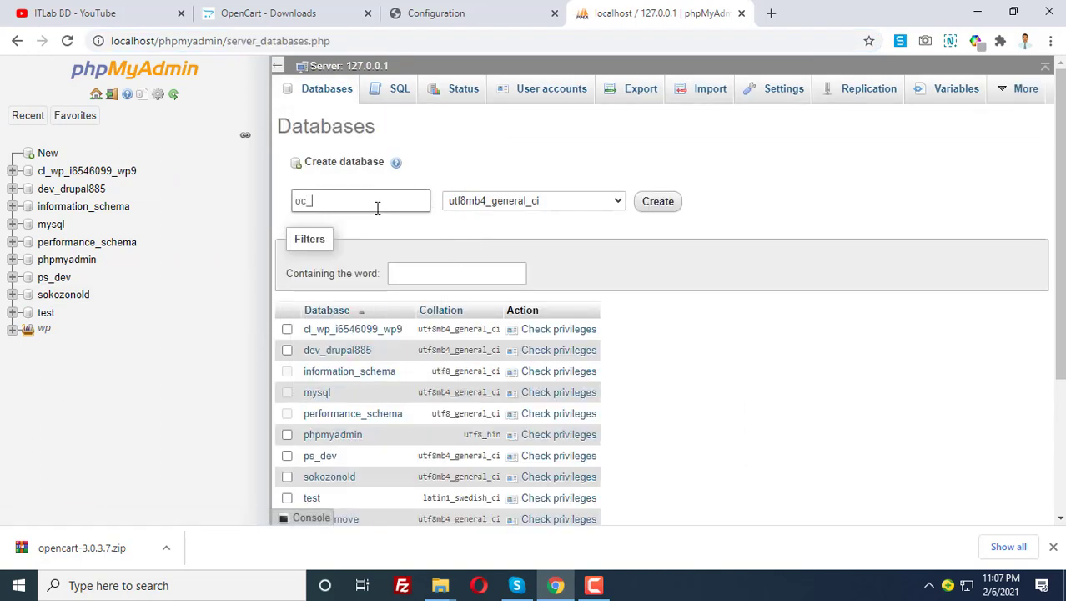
{"action": "type", "text": "_demo"}
{"action": "key", "text": "ctrl+a"}
{"action": "key", "text": "ctrl+c"}
{"action": "left_click", "coordinate": [654, 200]}
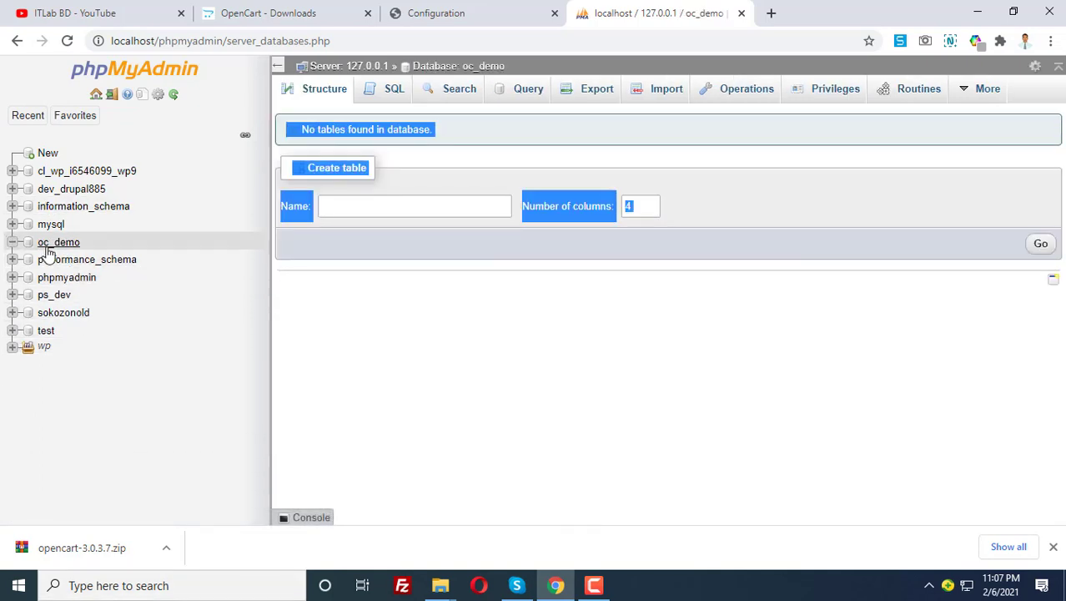
Enter oc_demo as the installer's database name, keeping username root
{"action": "left_click", "coordinate": [482, 15]}
{"action": "left_click", "coordinate": [240, 381]}
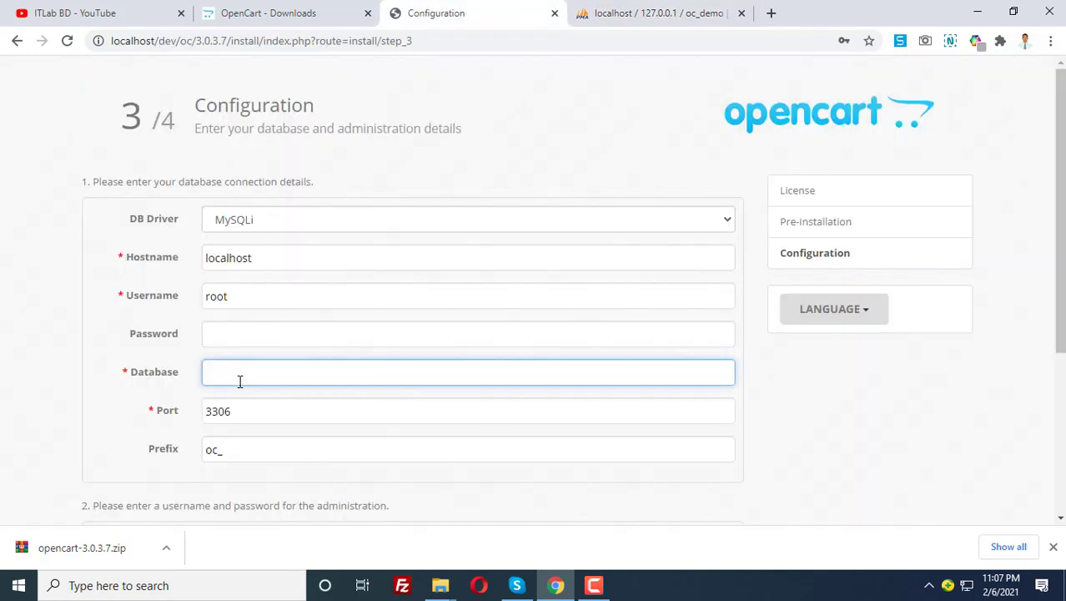
{"action": "key", "text": "ctrl+v"}
{"action": "left_click_drag", "start_coordinate": [240, 299], "coordinate": [186, 304]}
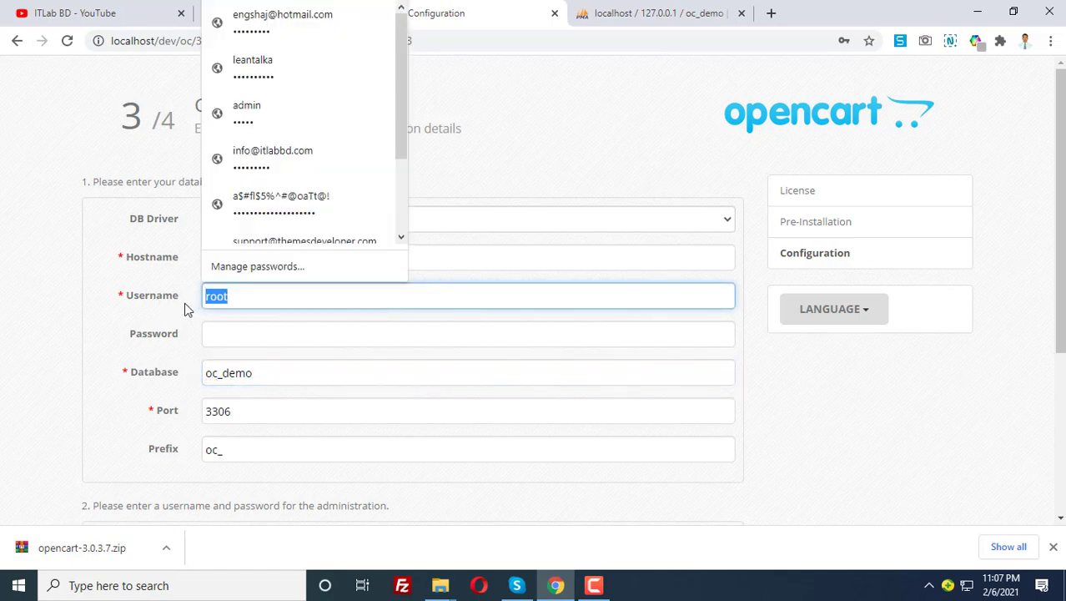
{"action": "left_click", "coordinate": [151, 303]}
{"action": "left_click", "coordinate": [242, 301]}
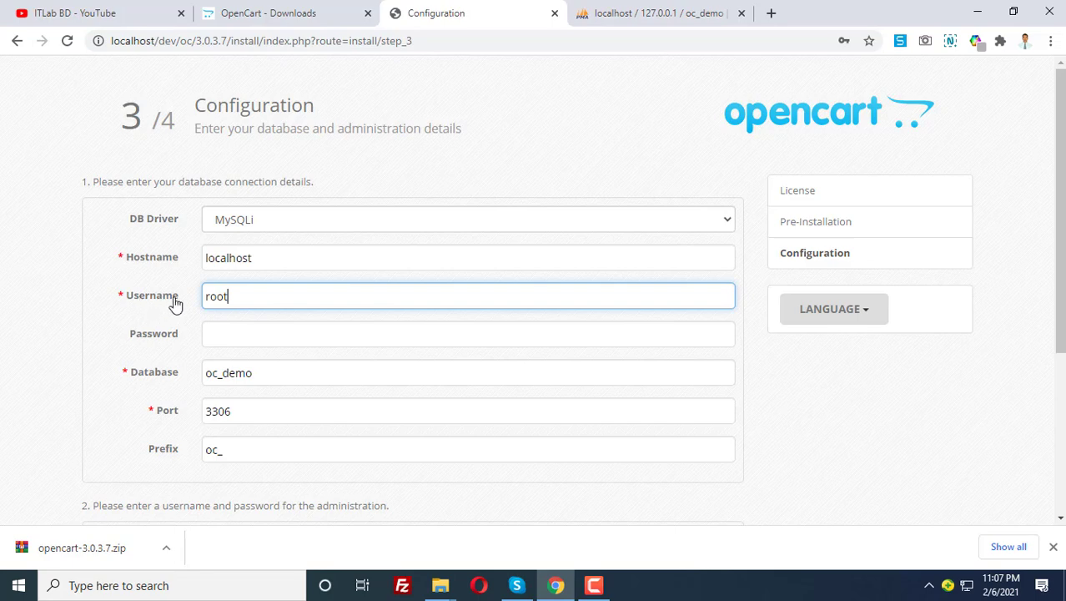
Change the table prefix from oc_ to itlabbd_
{"action": "scroll", "coordinate": [317, 342], "scroll_direction": "down", "scroll_amount": 1}
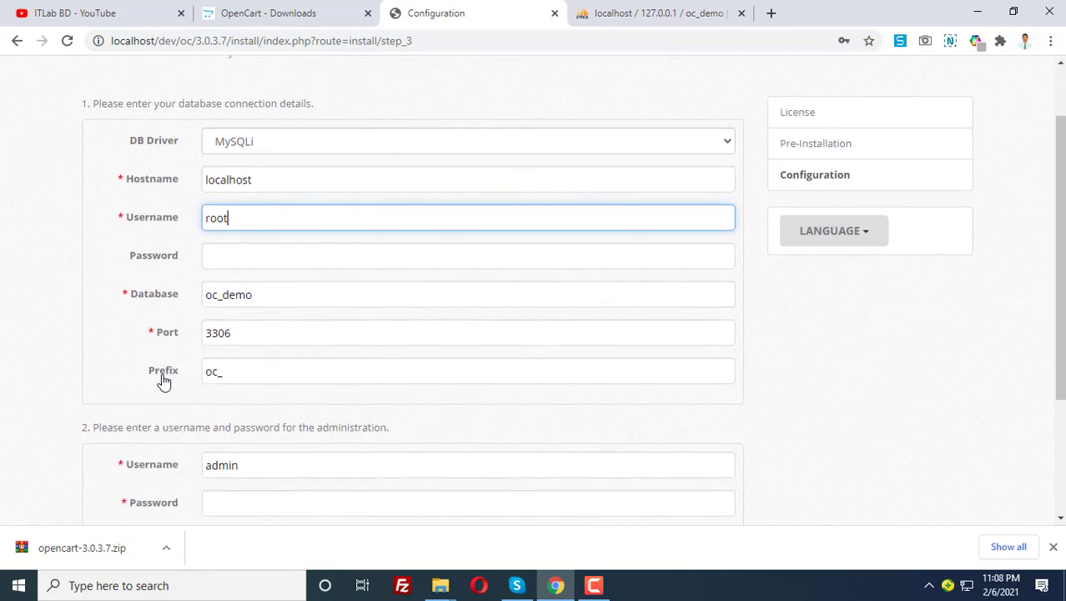
{"action": "left_click_drag", "start_coordinate": [217, 372], "coordinate": [193, 374]}
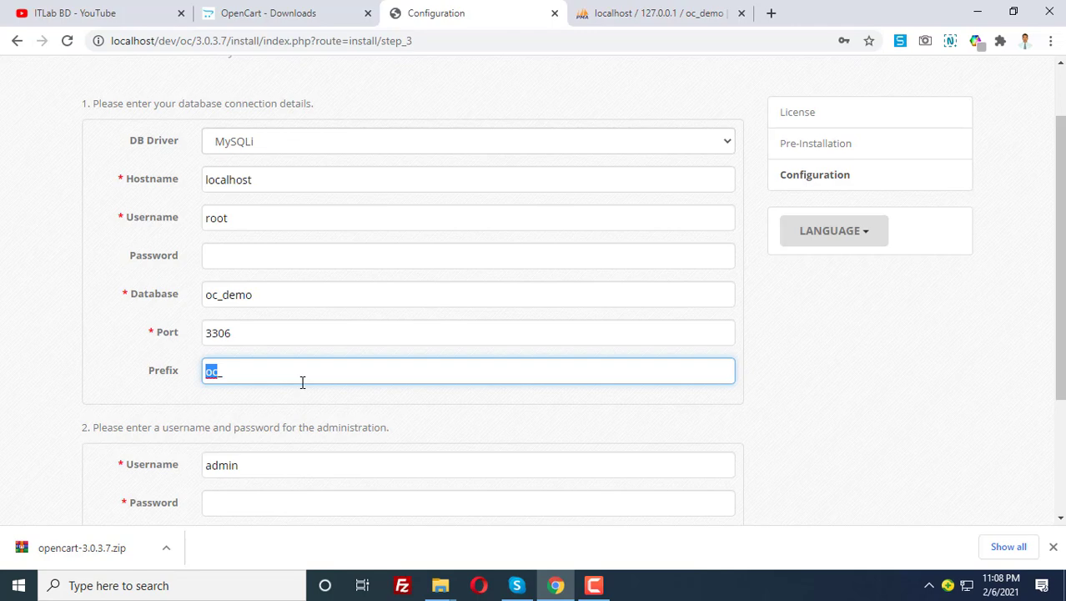
{"action": "type", "text": "a"}
{"action": "type", "text": "de"}
{"action": "type", "text": "itlabbd"}
{"action": "scroll", "coordinate": [300, 381], "scroll_direction": "down", "scroll_amount": 3}
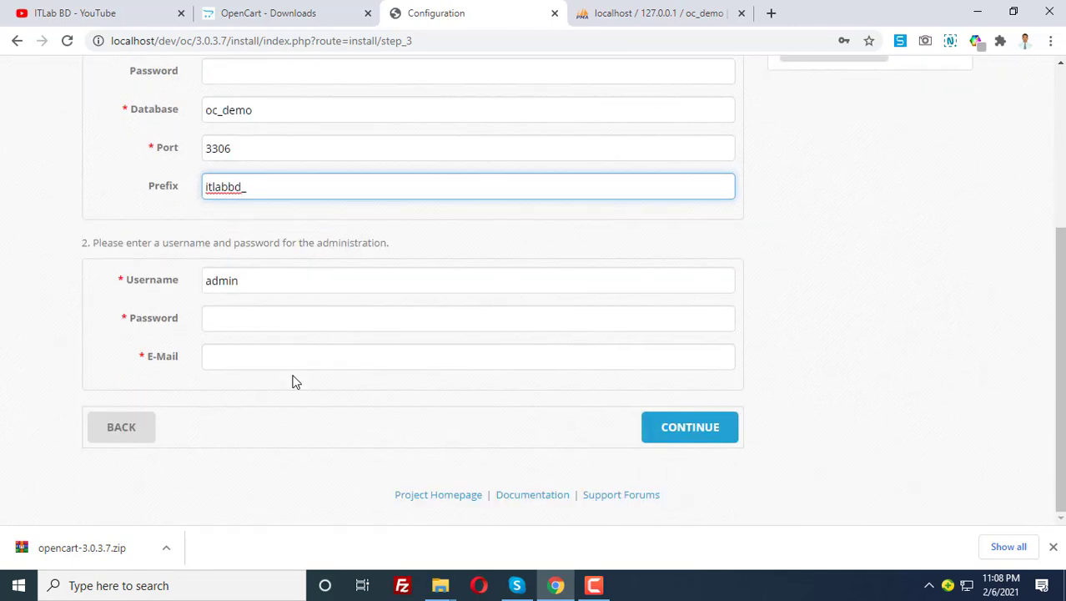
Replace the default admin username with itlabbd
{"action": "double_click", "coordinate": [249, 280]}
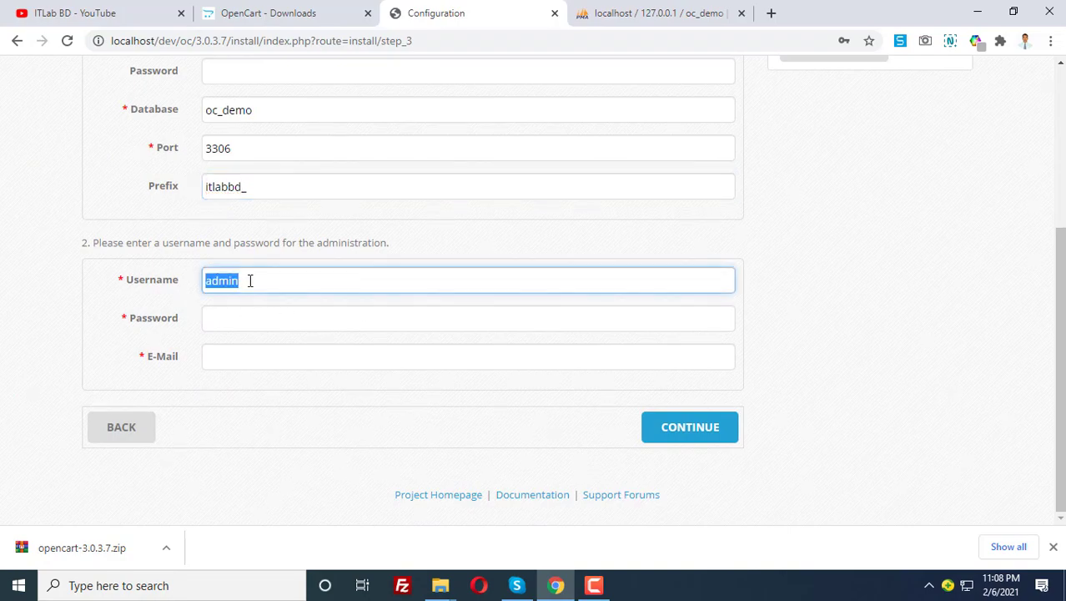
{"action": "left_click", "coordinate": [258, 281]}
{"action": "double_click", "coordinate": [259, 281]}
{"action": "type", "text": "itlab"}
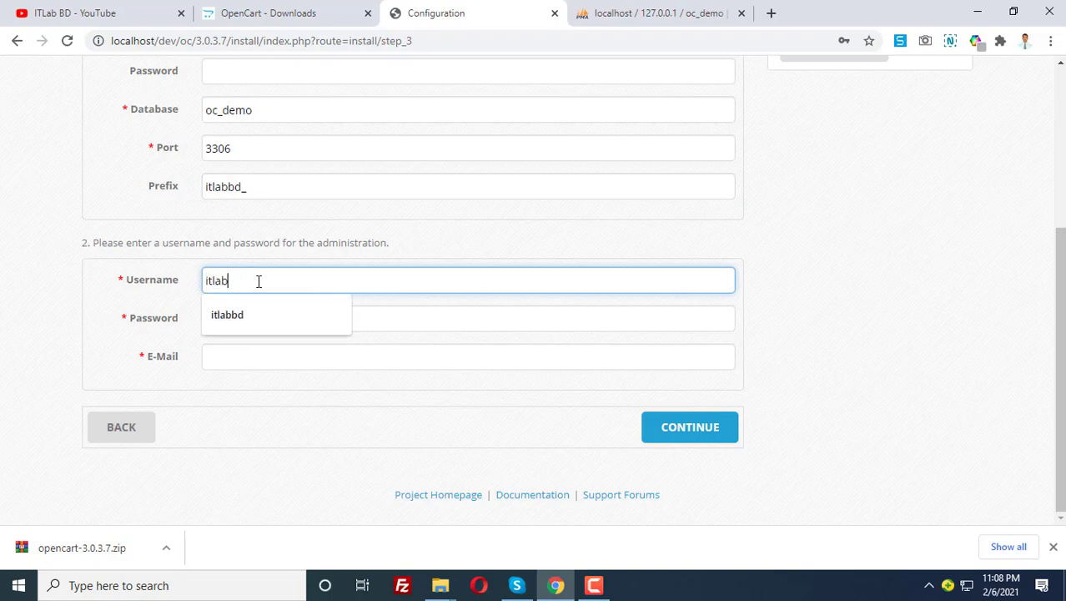
{"action": "type", "text": "db"}
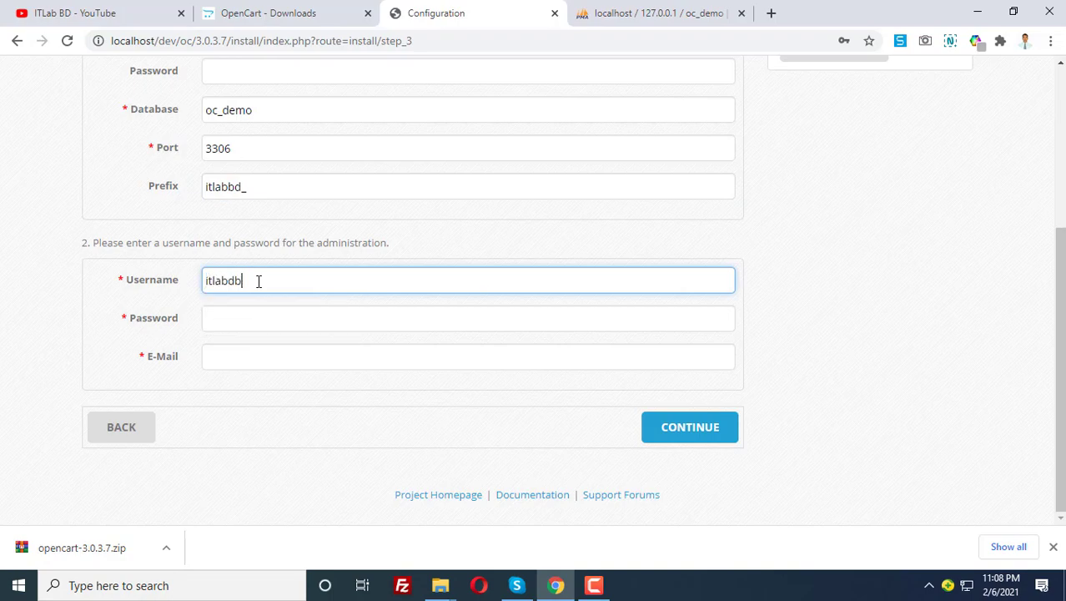
{"action": "key", "text": "BackSpace"}
{"action": "key", "text": "BackSpace"}
{"action": "type", "text": "bd"}
Enter the admin password, pick the saved e-mail address, and submit to install
{"action": "key", "text": "Tab"}
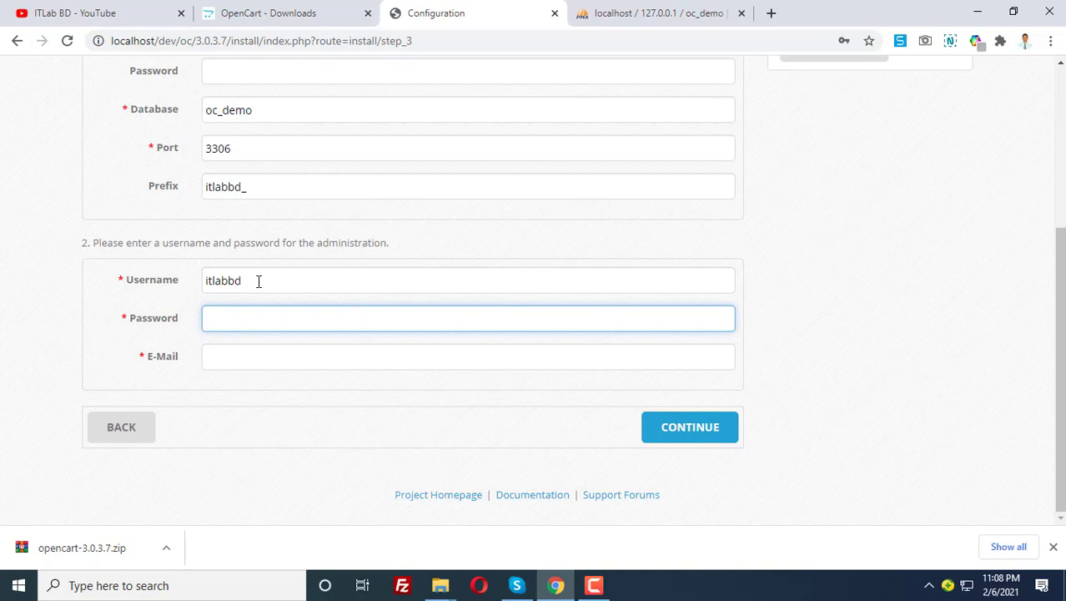
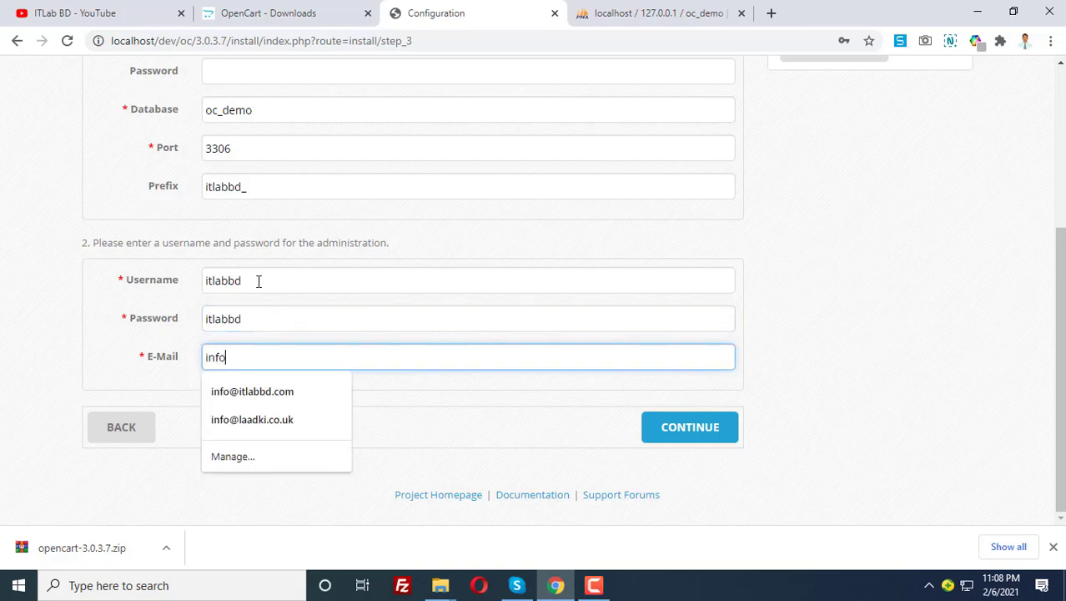
{"action": "key", "text": "Down"}
{"action": "key", "text": "Return"}
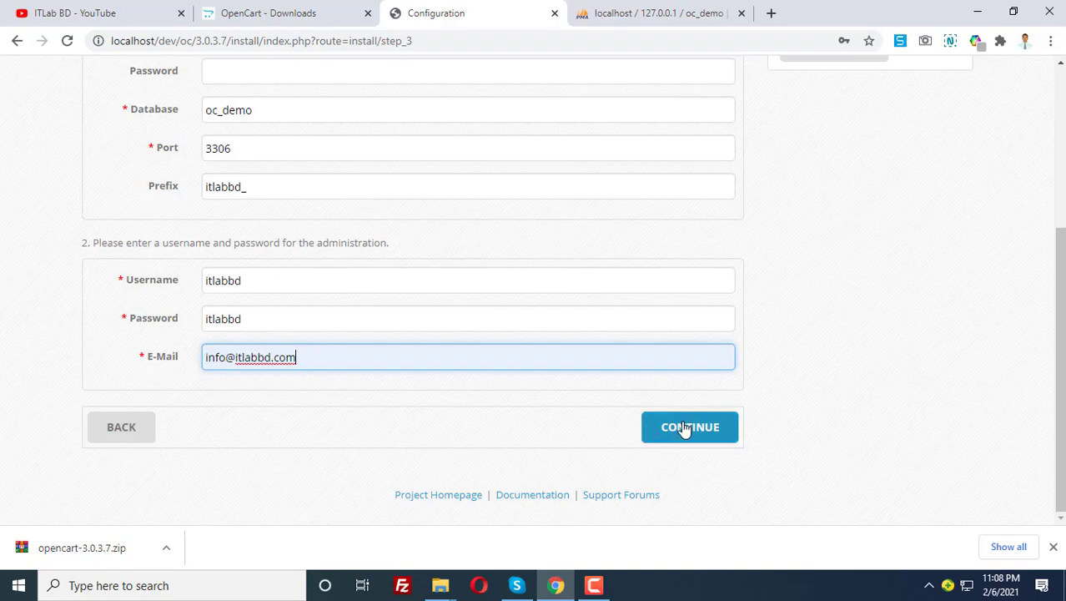
{"action": "scroll", "coordinate": [552, 381], "scroll_direction": "up", "scroll_amount": 3}
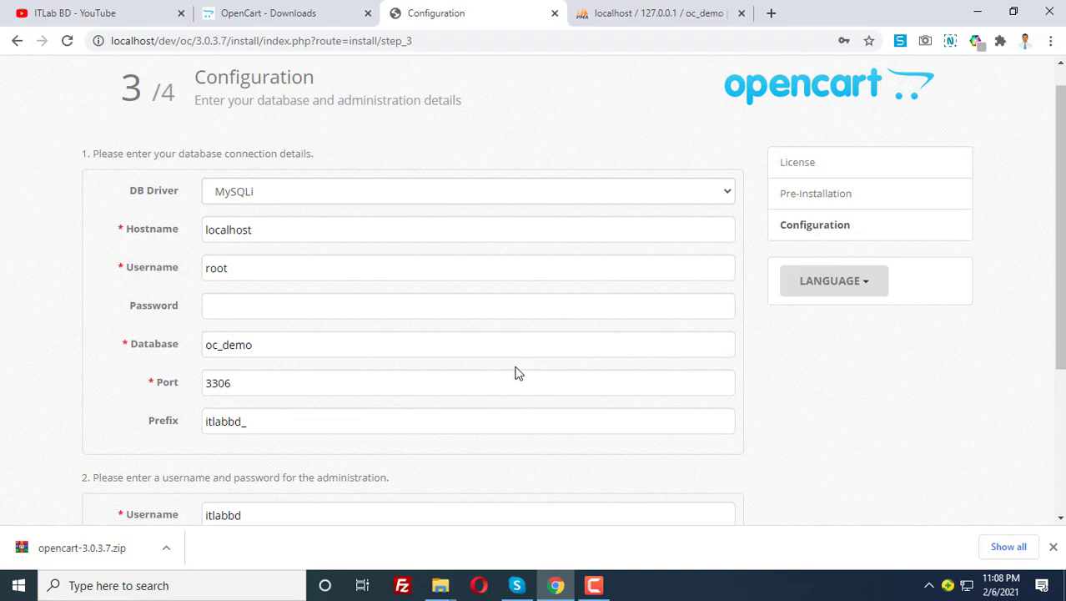
{"action": "scroll", "coordinate": [432, 343], "scroll_direction": "down", "scroll_amount": 1}
{"action": "scroll", "coordinate": [432, 343], "scroll_direction": "down", "scroll_amount": 3}
{"action": "left_click", "coordinate": [688, 428]}
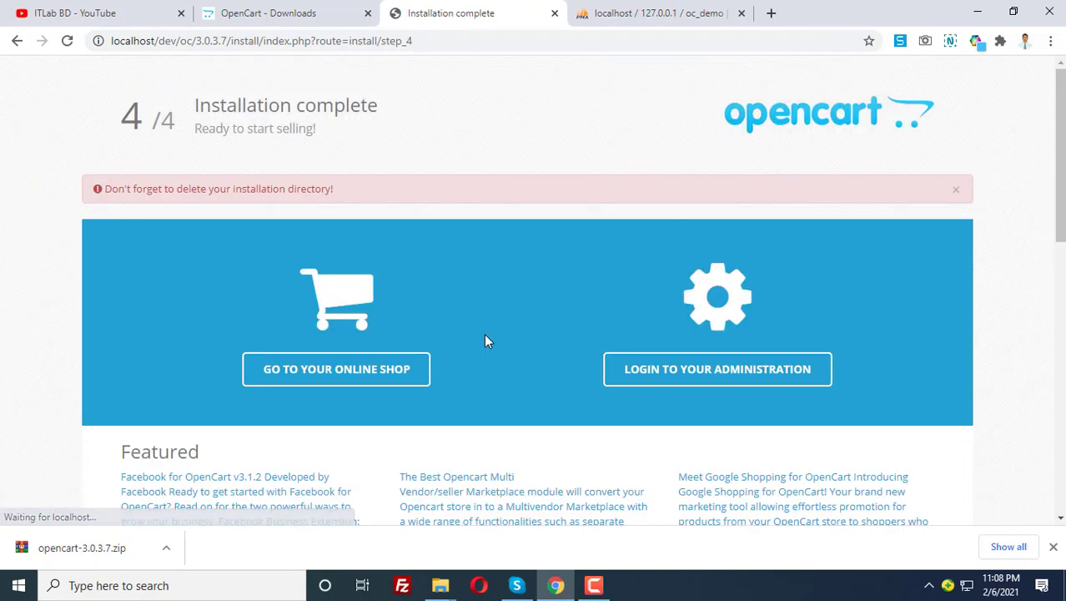
Review the Installation complete notice about deleting the install directory, then bring up the 3.0.3.7 folder window
{"action": "scroll", "coordinate": [327, 292], "scroll_direction": "down", "scroll_amount": 1}
{"action": "scroll", "coordinate": [327, 291], "scroll_direction": "down", "scroll_amount": 5}
{"action": "scroll", "coordinate": [553, 331], "scroll_direction": "up", "scroll_amount": 6}
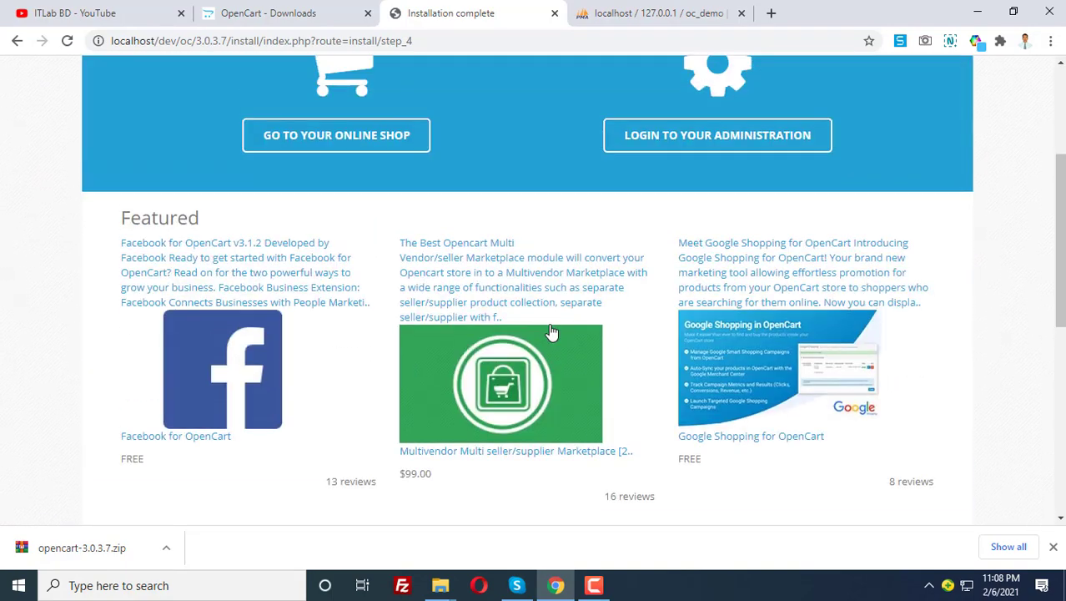
{"action": "left_click_drag", "start_coordinate": [215, 106], "coordinate": [383, 180]}
{"action": "triple_click", "coordinate": [203, 189]}
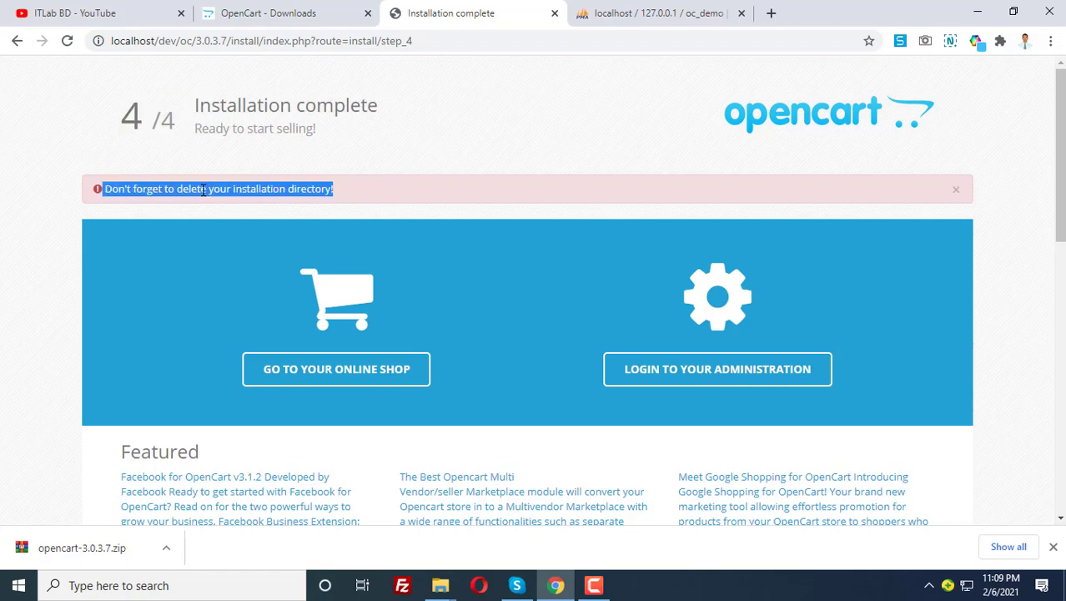
{"action": "left_click", "coordinate": [291, 183]}
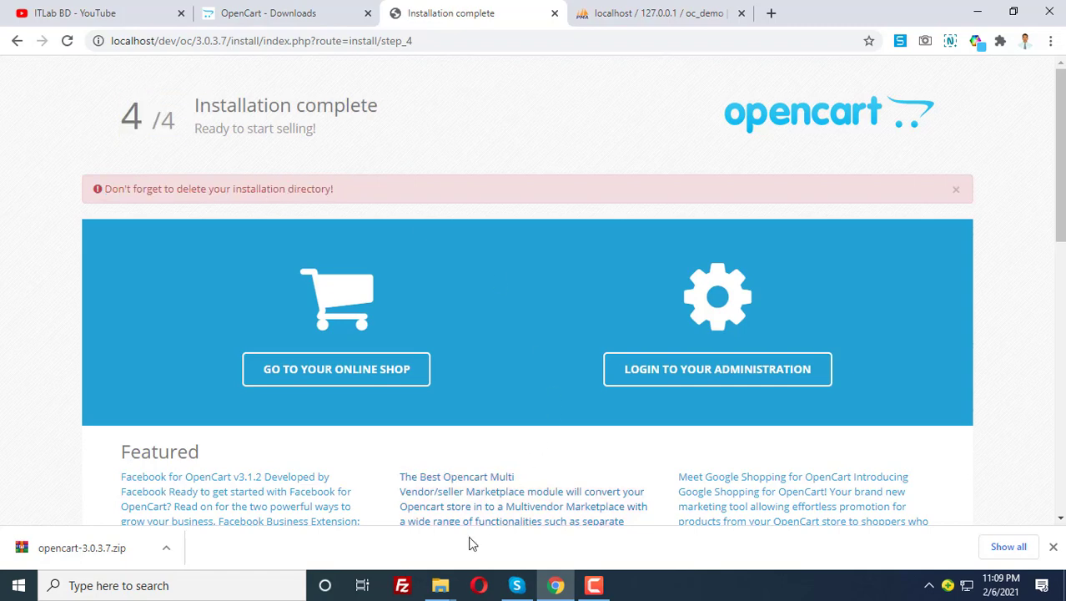
{"action": "mouse_move", "coordinate": [439, 588]}
{"action": "left_click", "coordinate": [540, 503]}
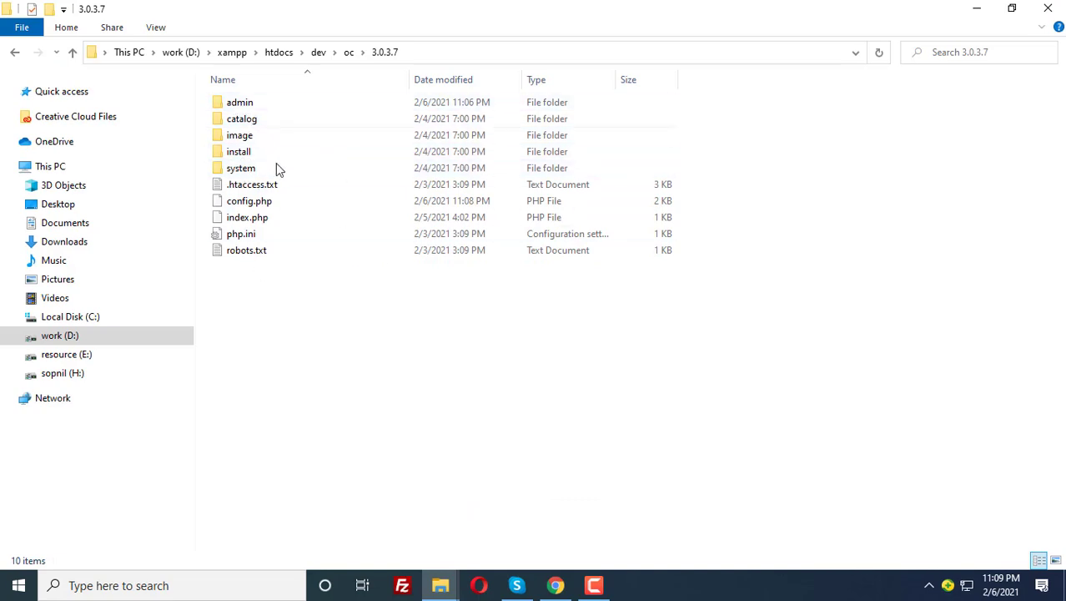
Delete the install folder from the 3.0.3.7 site folder and go back to Chrome
{"action": "left_click", "coordinate": [238, 155]}
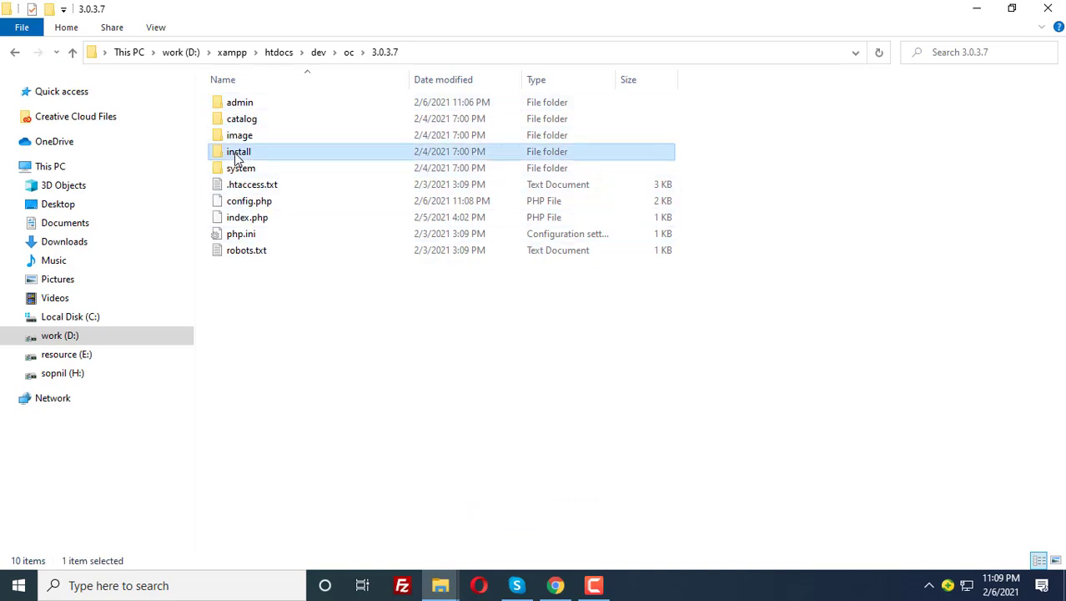
{"action": "key", "text": "Delete"}
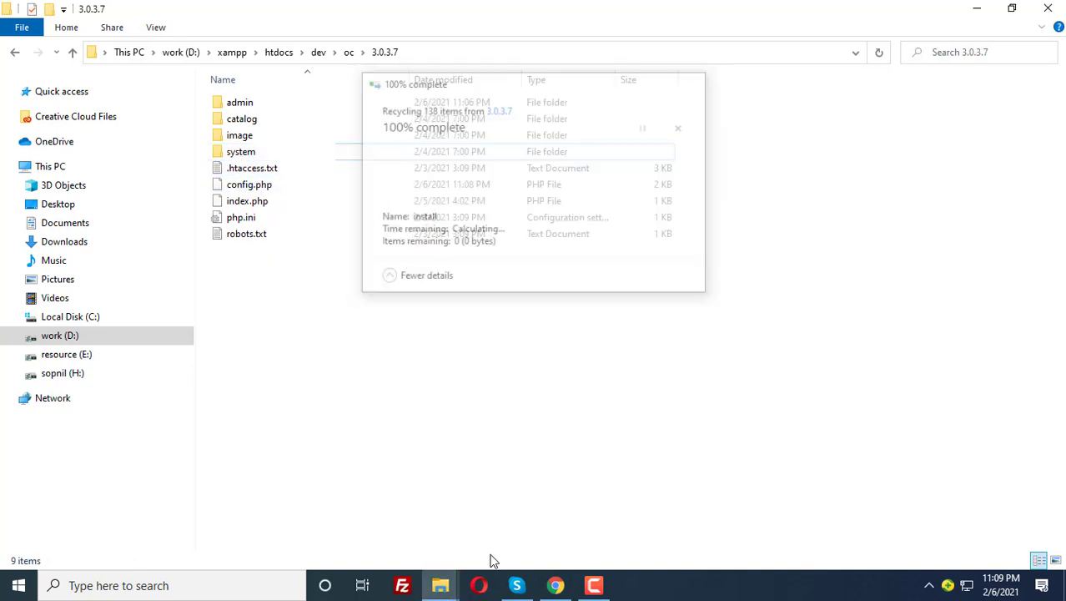
{"action": "left_click", "coordinate": [555, 585]}
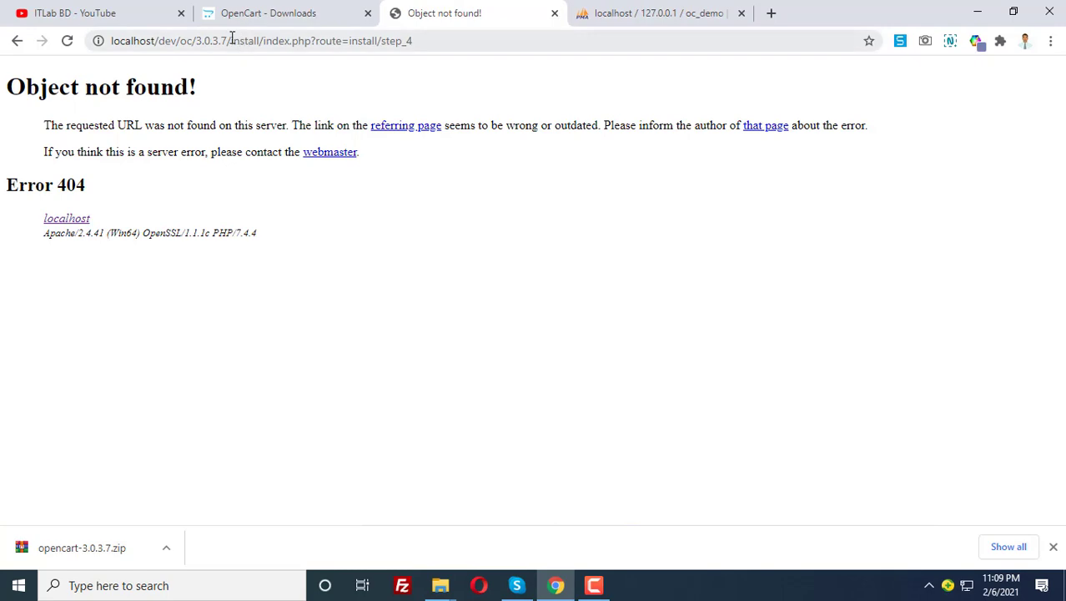
Load the Your Store storefront at localhost/dev/oc/3.0.3.7/, copy its URL, and return to phpMyAdmin
{"action": "left_click_drag", "start_coordinate": [231, 40], "coordinate": [564, 48]}
{"action": "key", "text": "BackSpace"}
{"action": "key", "text": "Return"}
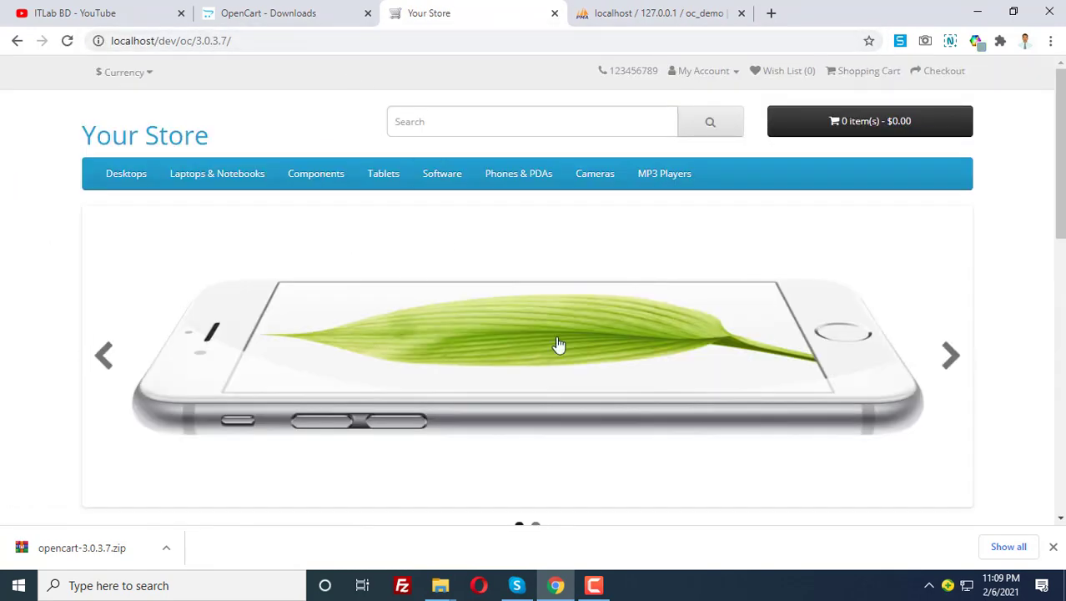
{"action": "scroll", "coordinate": [559, 345], "scroll_direction": "down", "scroll_amount": 9}
{"action": "scroll", "coordinate": [552, 389], "scroll_direction": "up", "scroll_amount": 9}
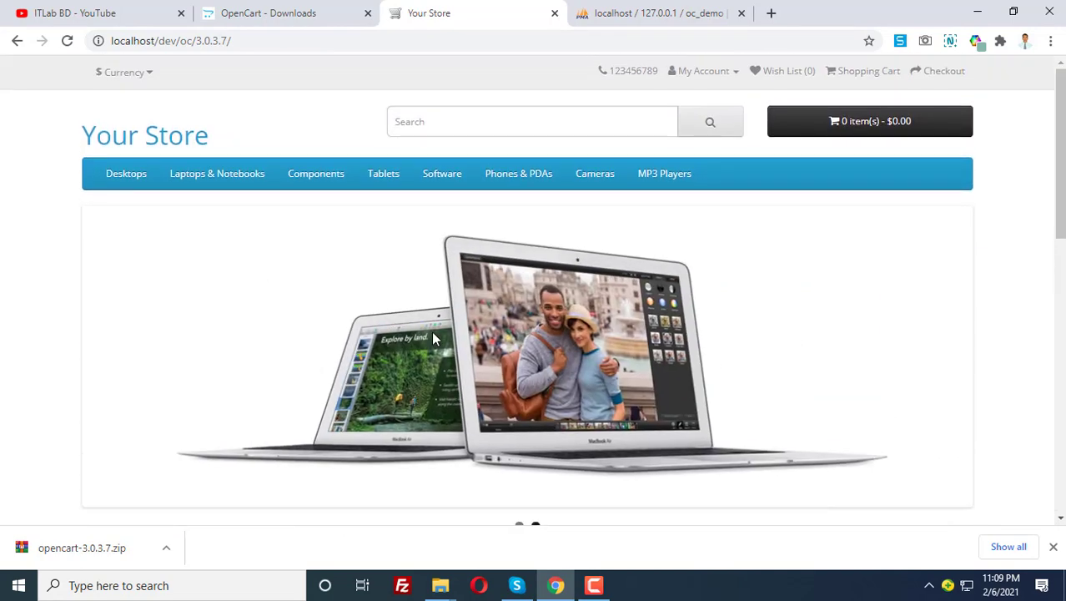
{"action": "left_click", "coordinate": [253, 41]}
{"action": "key", "text": "ctrl+c"}
{"action": "left_click", "coordinate": [623, 12]}
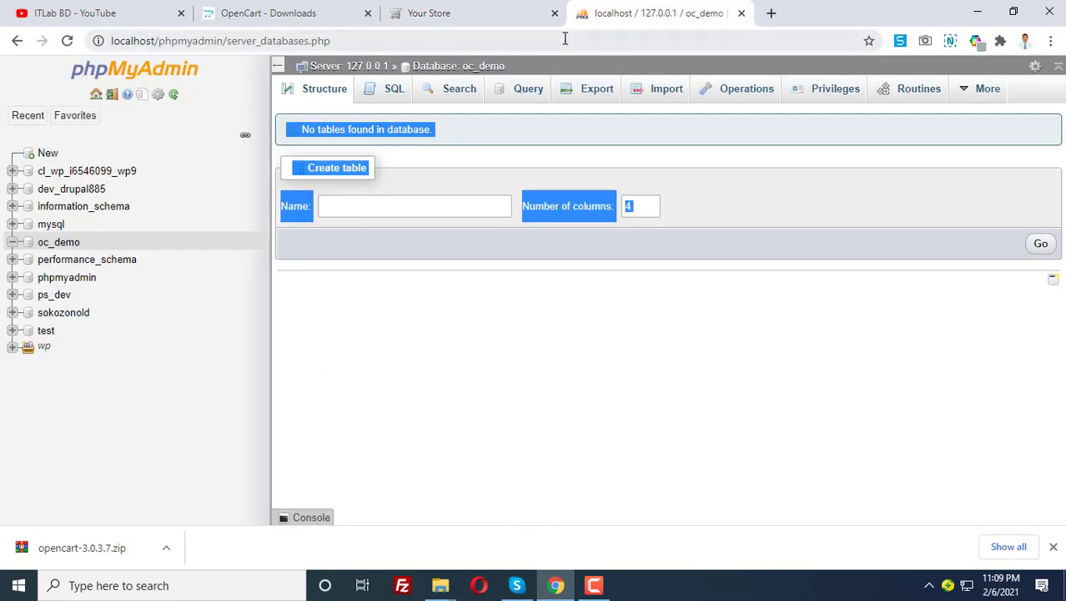
Open the admin login page at the store URL plus 'admin'
{"action": "left_click", "coordinate": [565, 40]}
{"action": "key", "text": "ctrl+v"}
{"action": "type", "text": "admin"}
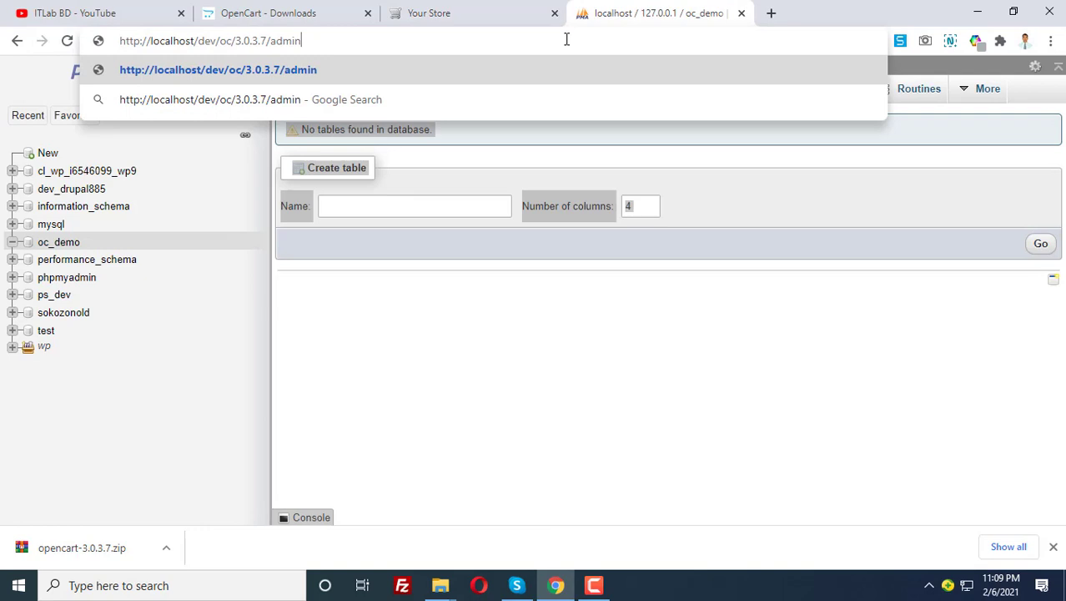
{"action": "key", "text": "Return"}
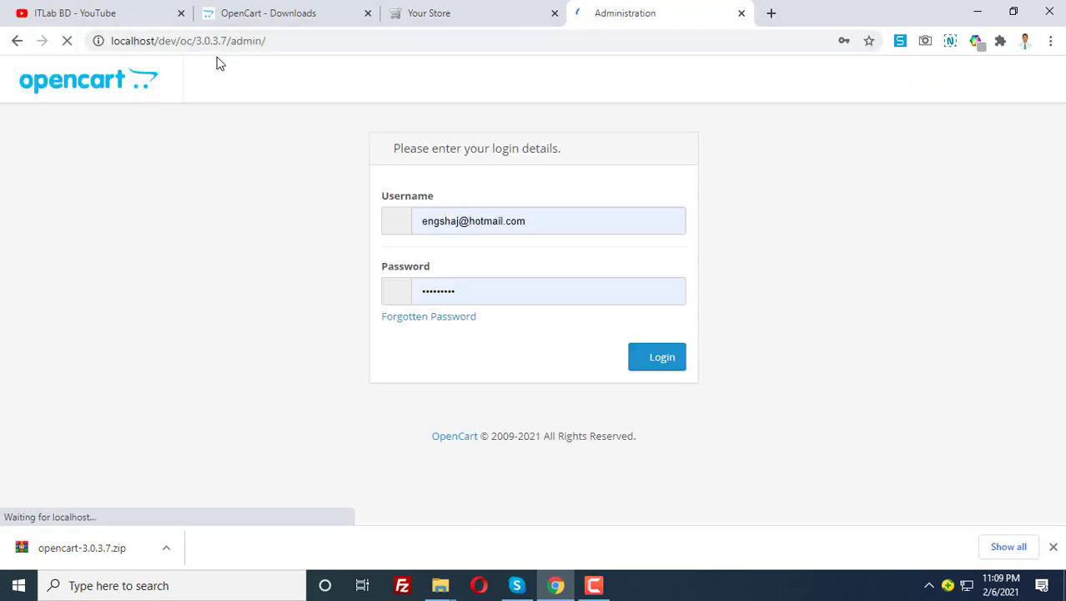
Log in with the saved admin username and the account password to reach the dashboard
{"action": "triple_click", "coordinate": [518, 222]}
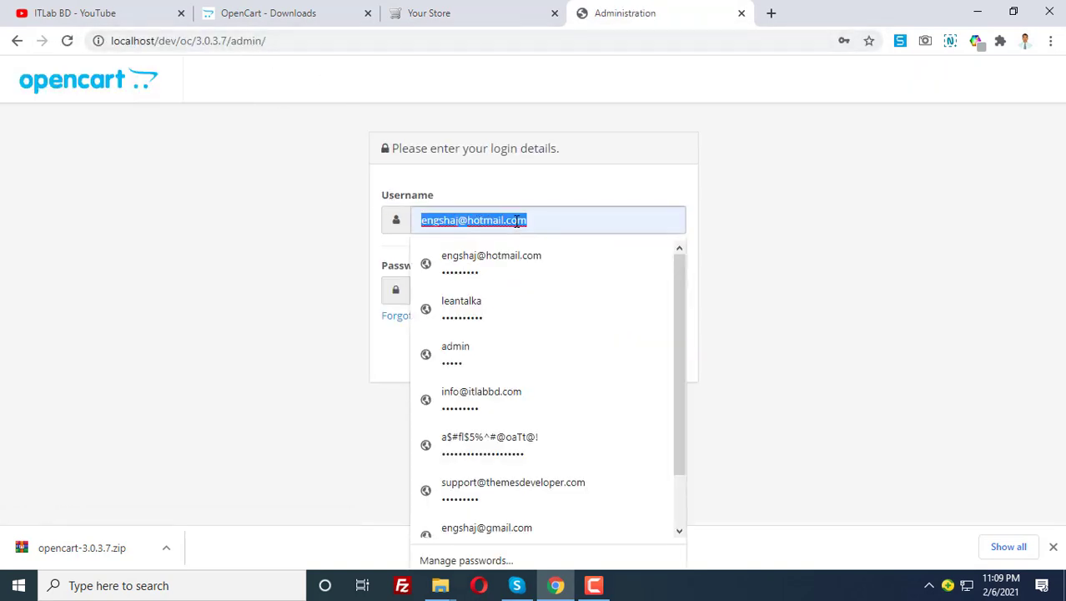
{"action": "type", "text": "adm"}
{"action": "key", "text": "BackSpace"}
{"action": "key", "text": "BackSpace"}
{"action": "key", "text": "BackSpace"}
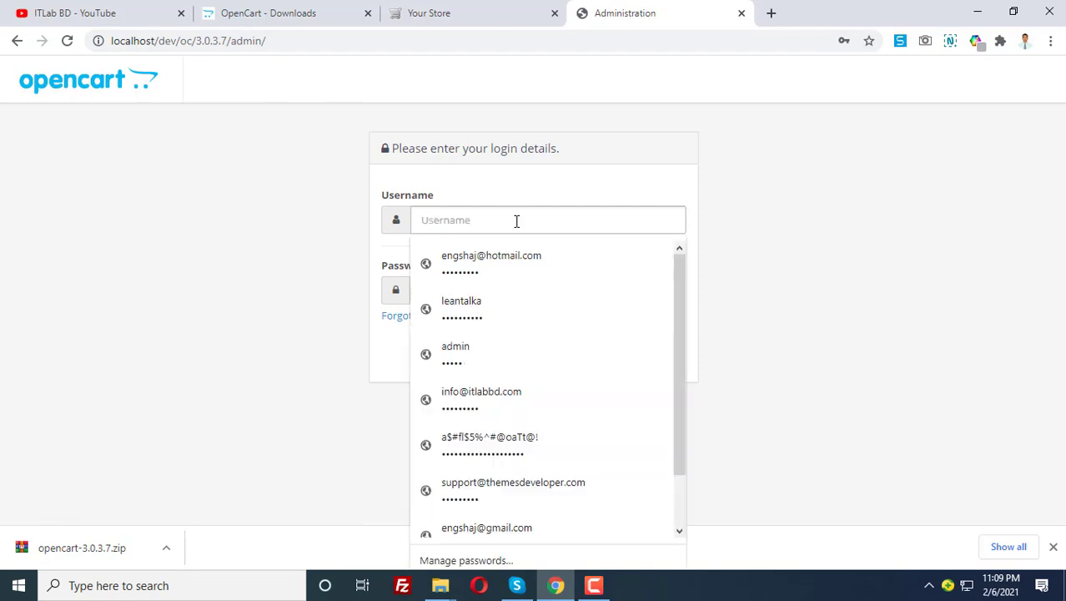
{"action": "type", "text": "it"}
{"action": "key", "text": "Down"}
{"action": "key", "text": "Return"}
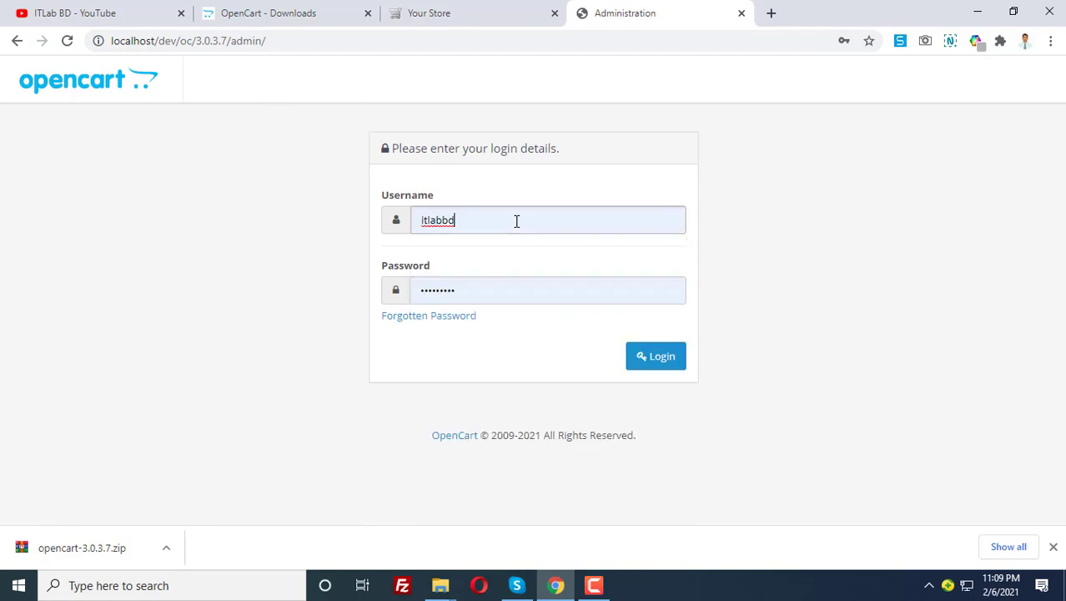
{"action": "key", "text": "ctrl+a"}
{"action": "key", "text": "ctrl+c"}
{"action": "left_click", "coordinate": [492, 288]}
{"action": "key", "text": "ctrl+a"}
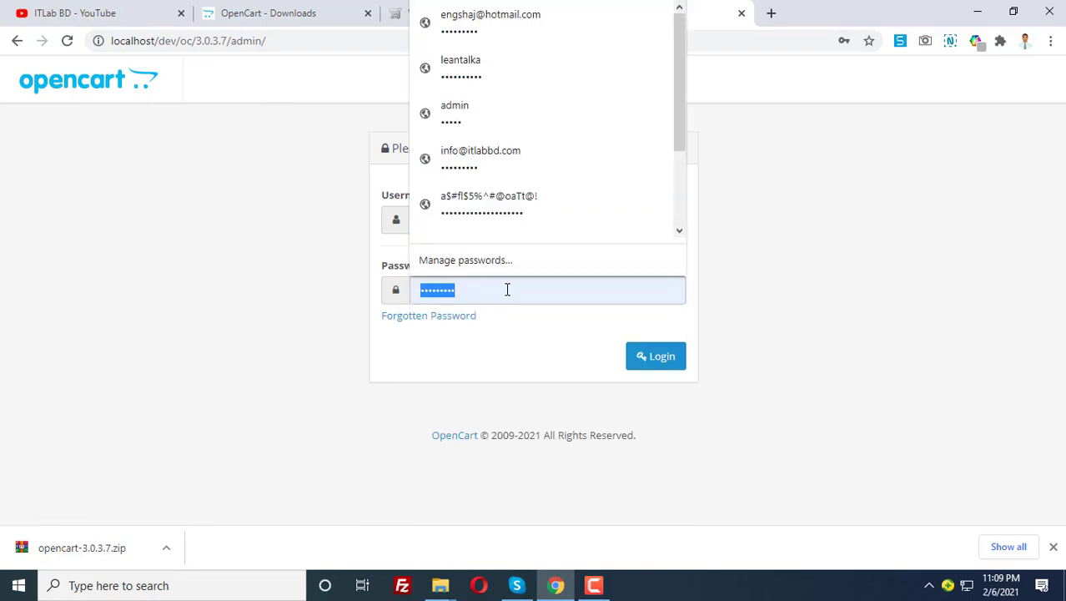
{"action": "key", "text": "ctrl+v"}
{"action": "left_click", "coordinate": [639, 359]}
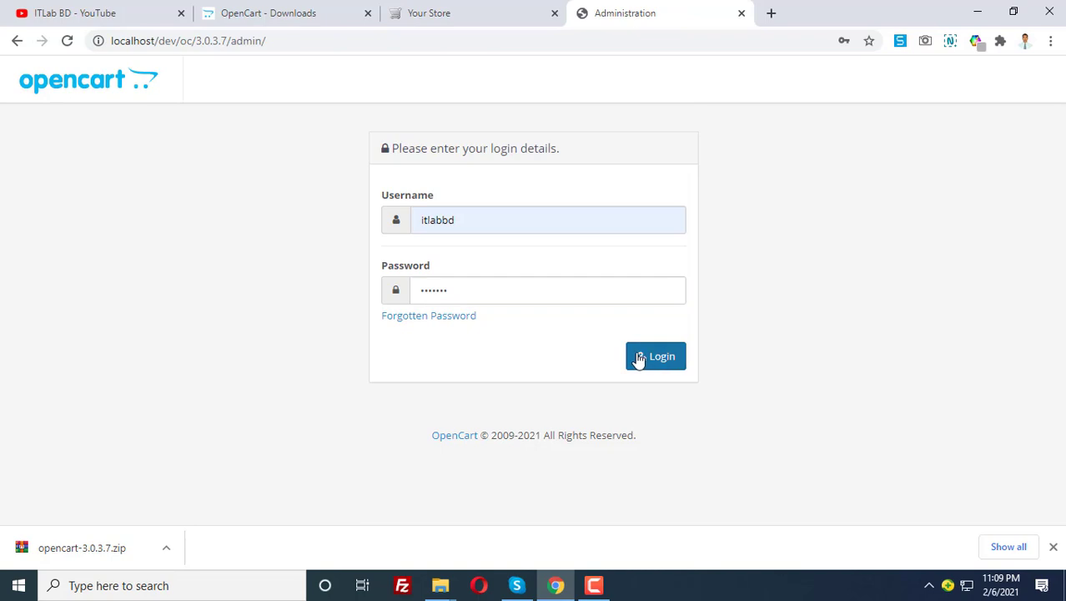
{"action": "left_click", "coordinate": [639, 359]}
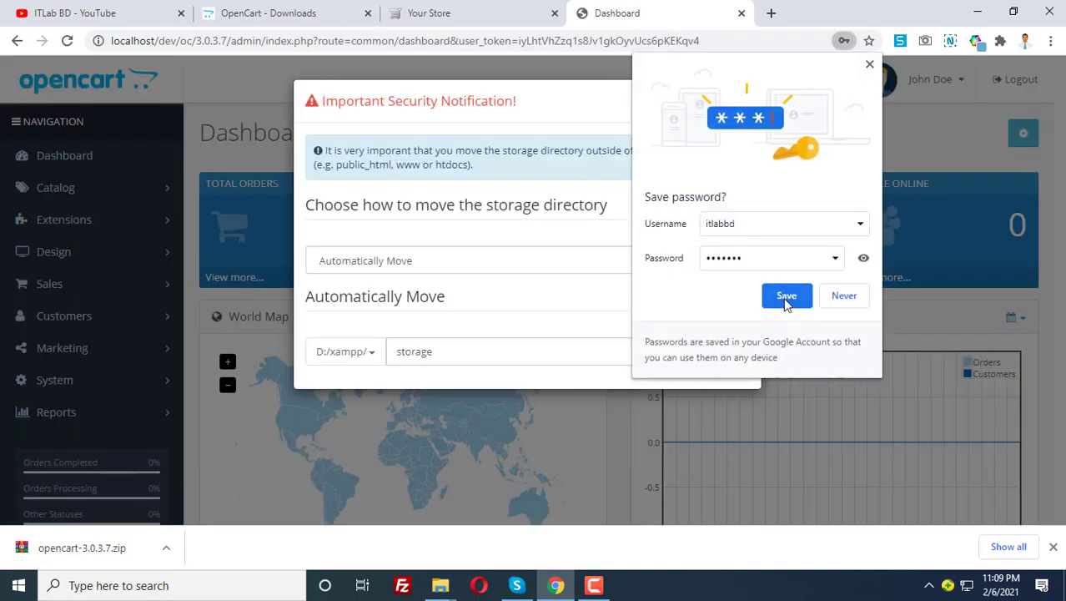
Save the login in Chrome, move the storage directory to D:/xampp/storage, and dismiss the security notice
{"action": "left_click", "coordinate": [787, 298]}
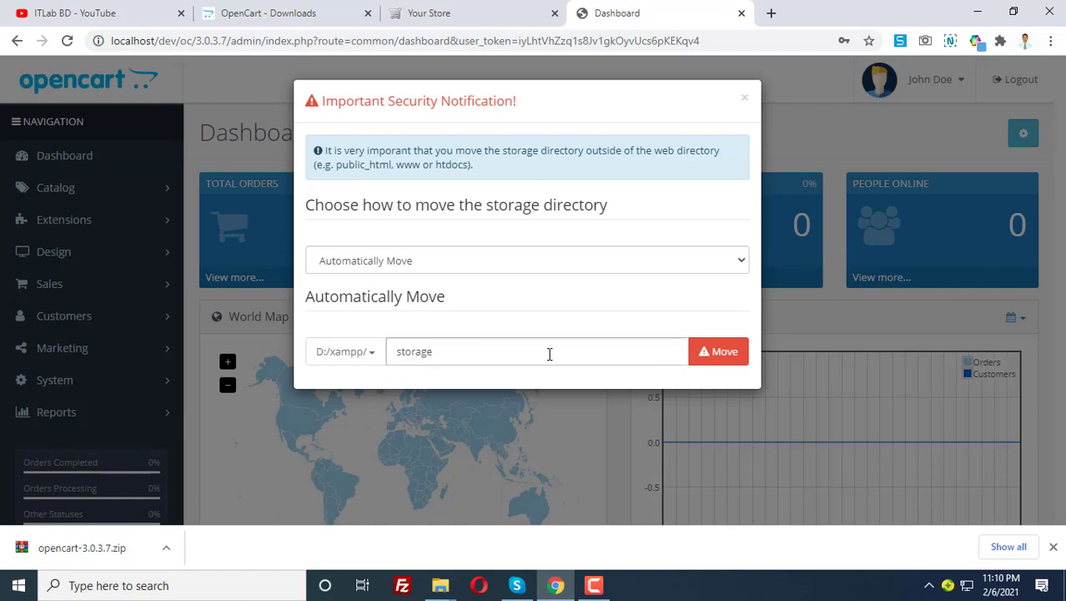
{"action": "left_click", "coordinate": [720, 360]}
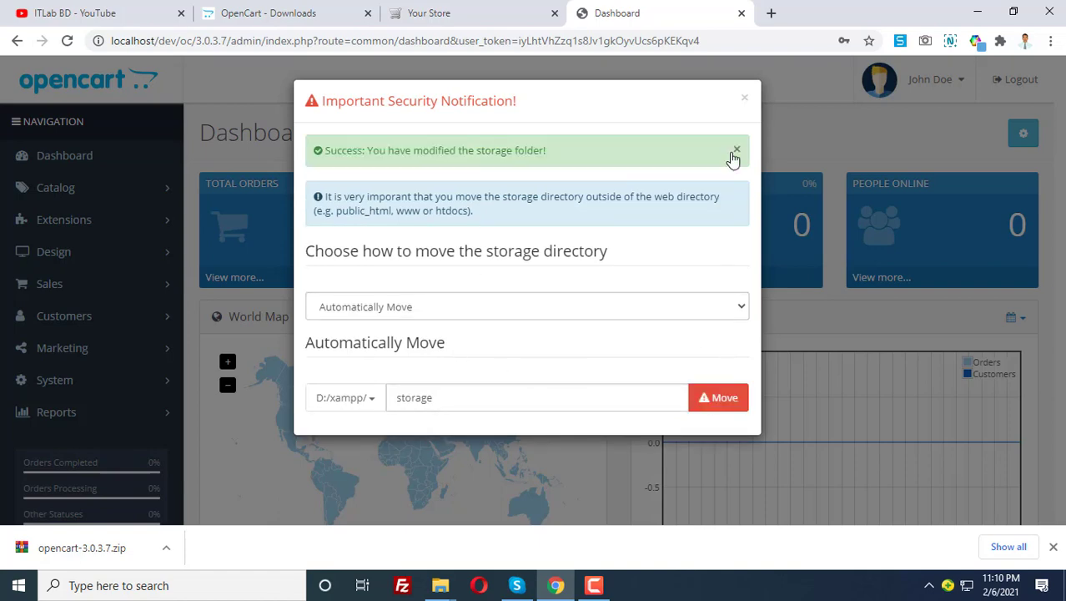
{"action": "left_click", "coordinate": [744, 99]}
{"action": "scroll", "coordinate": [324, 443], "scroll_direction": "down", "scroll_amount": 3}
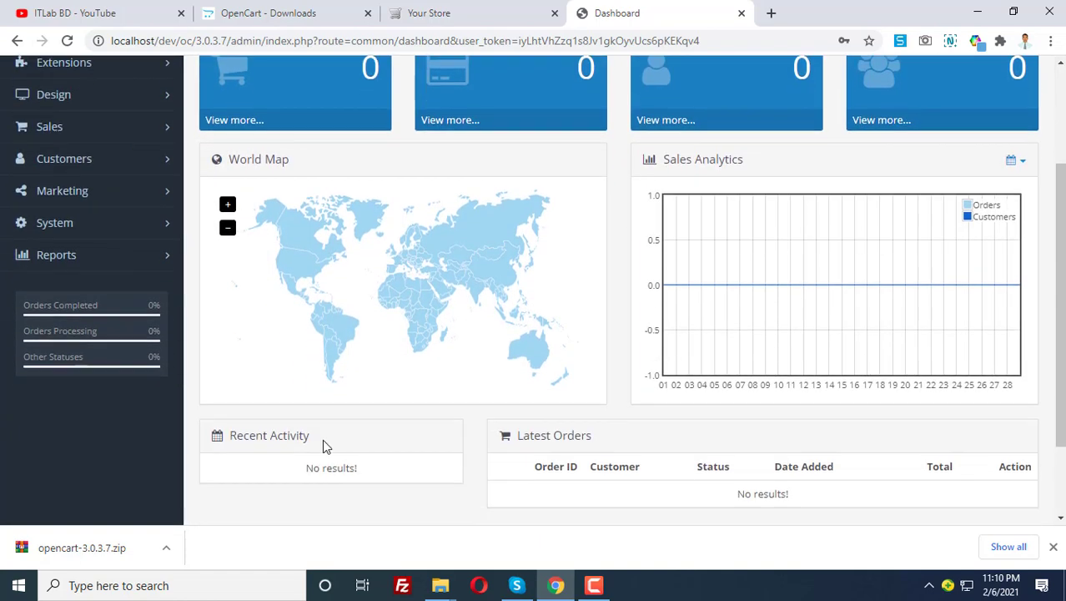
Recheck the Your Store storefront tab, then return to the admin dashboard
{"action": "scroll", "coordinate": [506, 422], "scroll_direction": "up", "scroll_amount": 3}
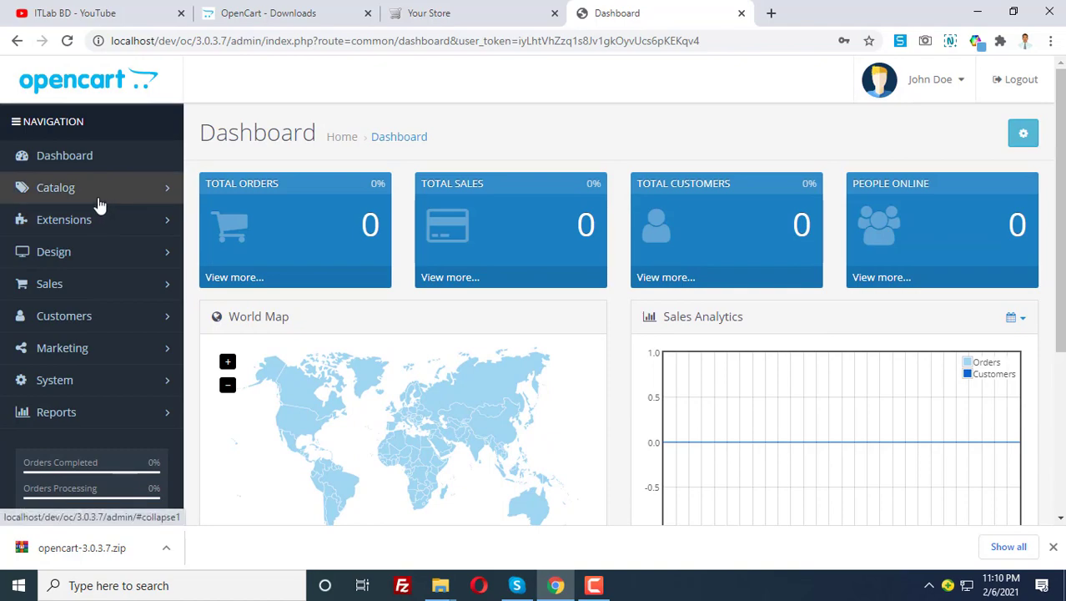
{"action": "scroll", "coordinate": [126, 311], "scroll_direction": "down", "scroll_amount": 3}
{"action": "left_click", "coordinate": [459, 22]}
{"action": "scroll", "coordinate": [388, 315], "scroll_direction": "down", "scroll_amount": 10}
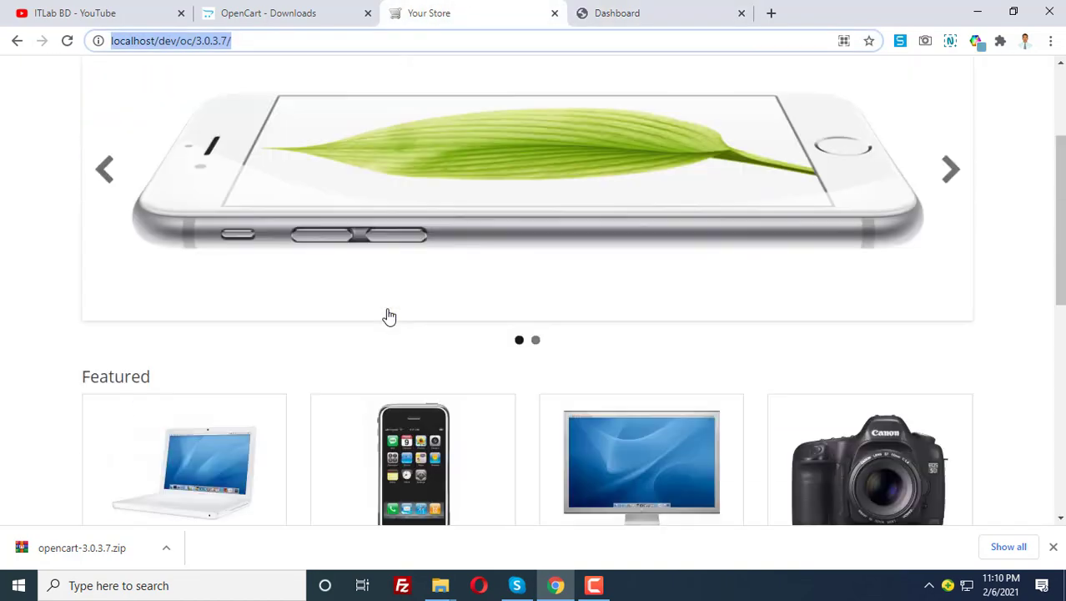
{"action": "key", "text": "ctrl+Tab"}
Expand the Catalog menu to show sections like Categories and Products
{"action": "scroll", "coordinate": [563, 92], "scroll_direction": "up", "scroll_amount": 3}
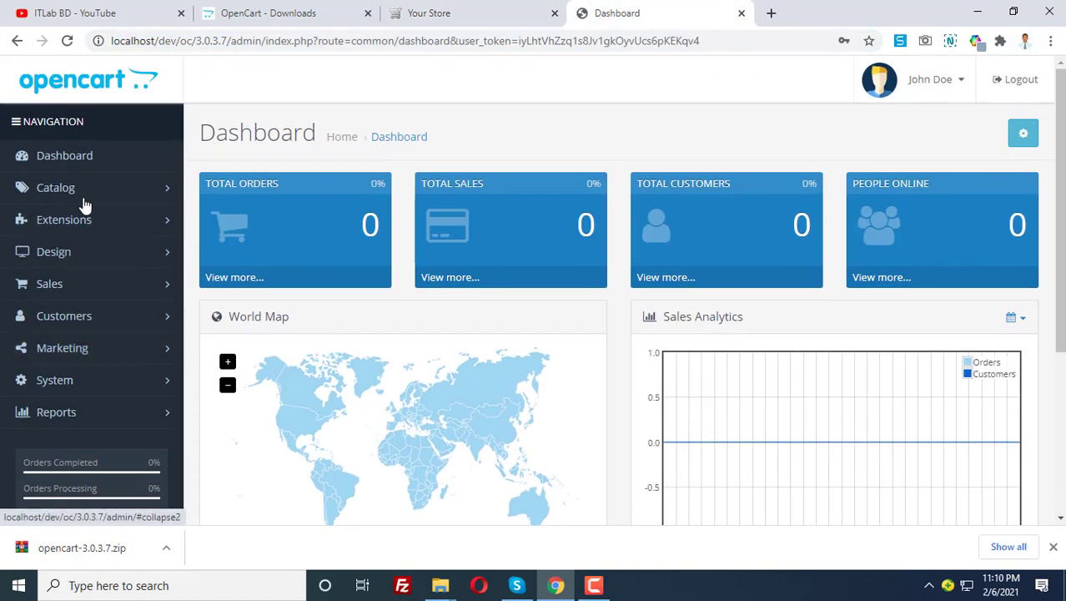
{"action": "left_click", "coordinate": [84, 188]}
{"action": "scroll", "coordinate": [83, 292], "scroll_direction": "down", "scroll_amount": 3}
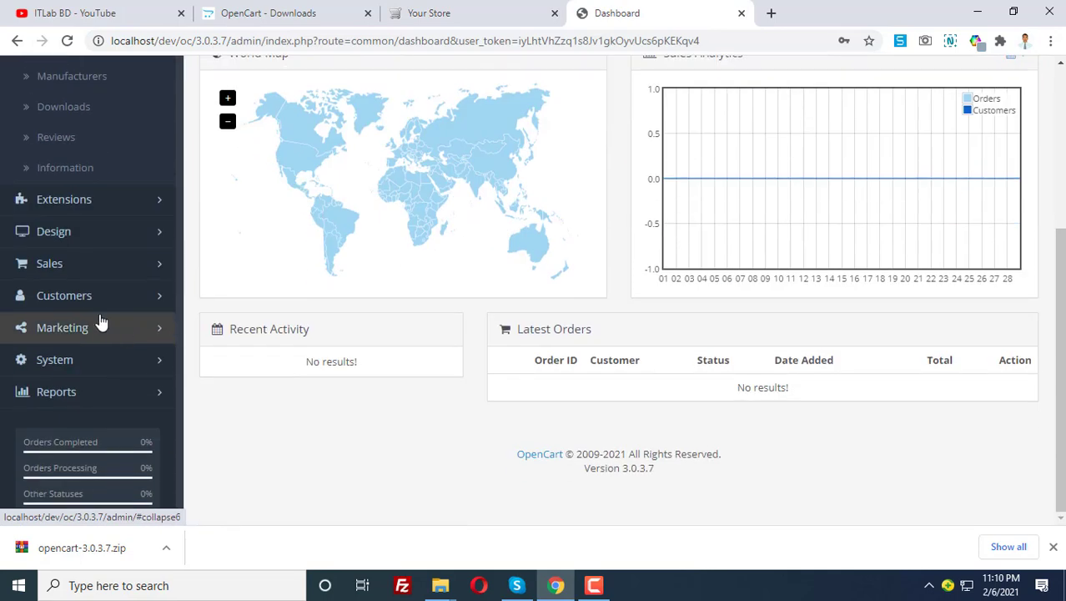
{"action": "scroll", "coordinate": [359, 288], "scroll_direction": "up", "scroll_amount": 3}
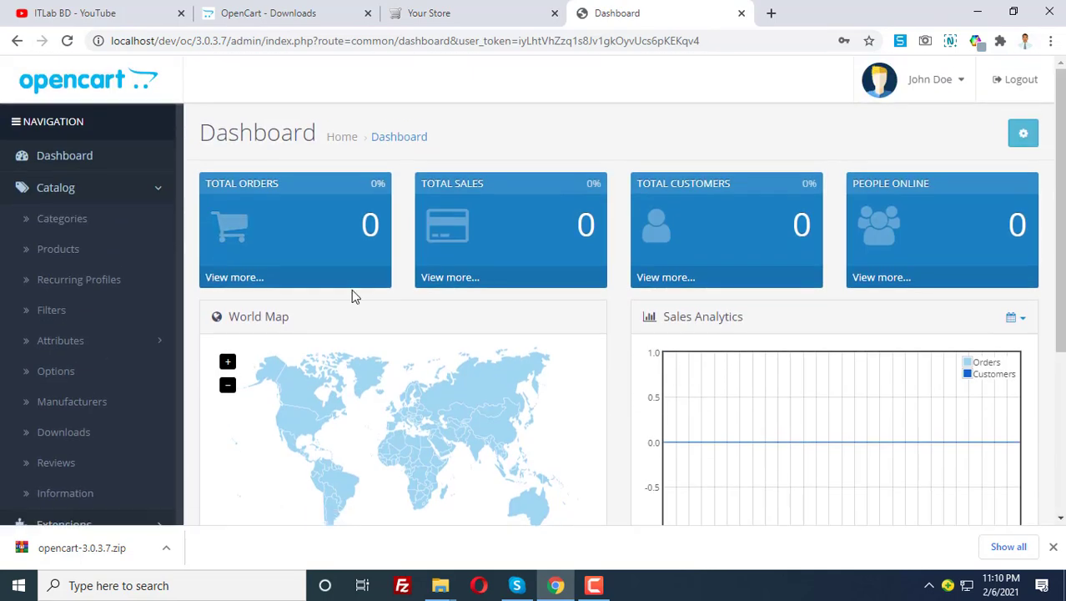